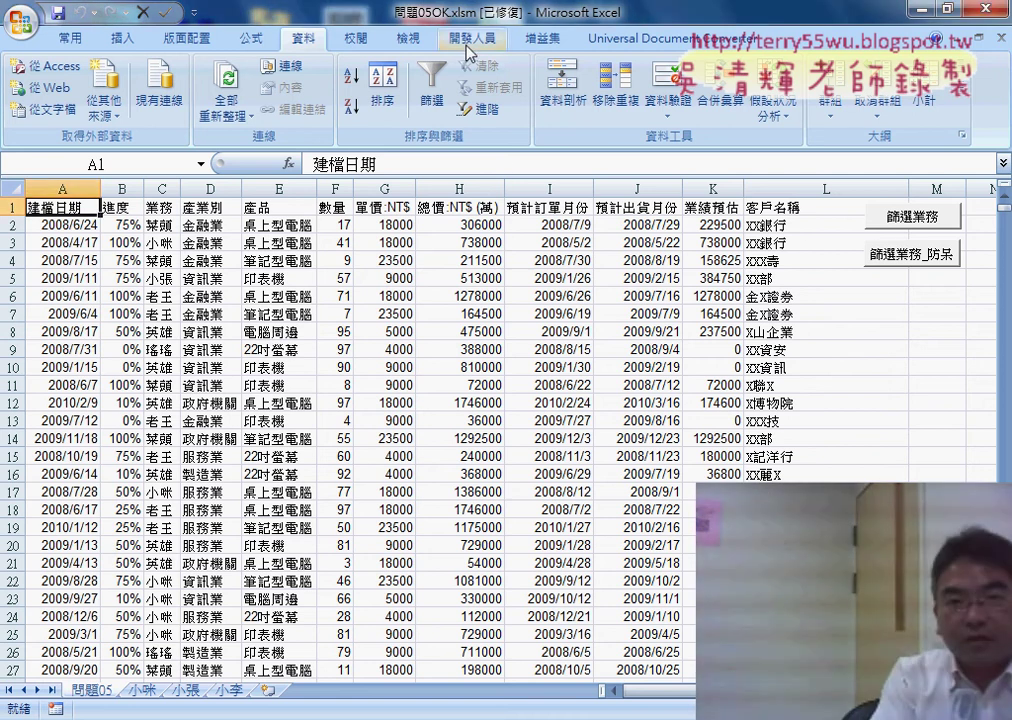
- Open the Visual Basic editor, then move its window higher and enlarge it
{"action": "left_click", "coordinate": [471, 38]}
{"action": "left_click", "coordinate": [40, 85]}
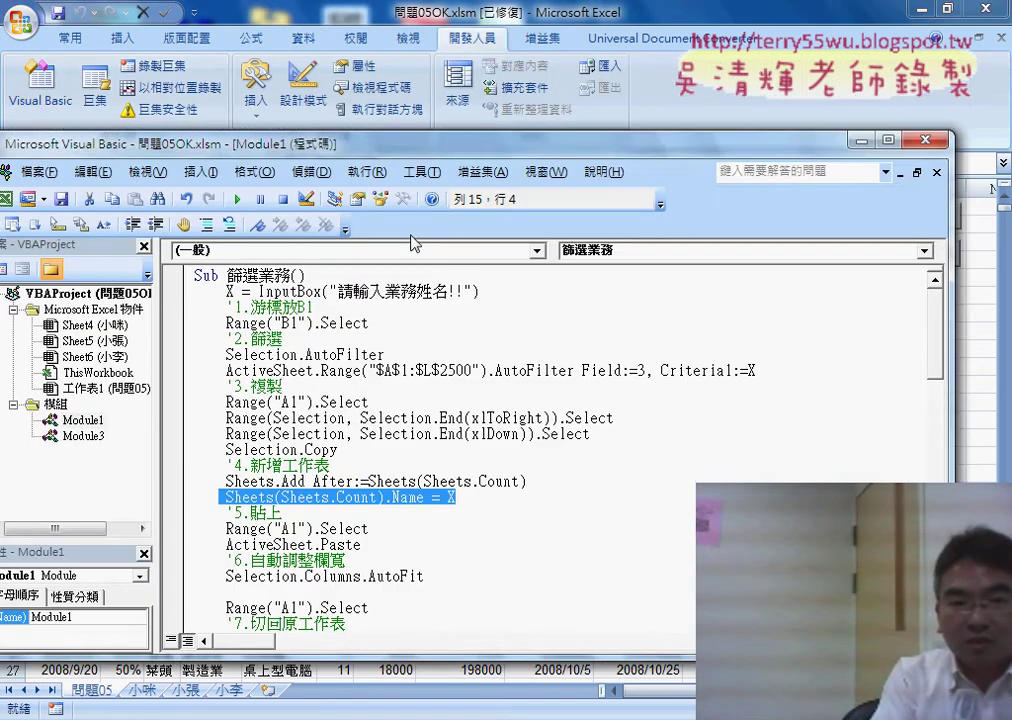
{"action": "left_click_drag", "start_coordinate": [330, 143], "coordinate": [400, 53]}
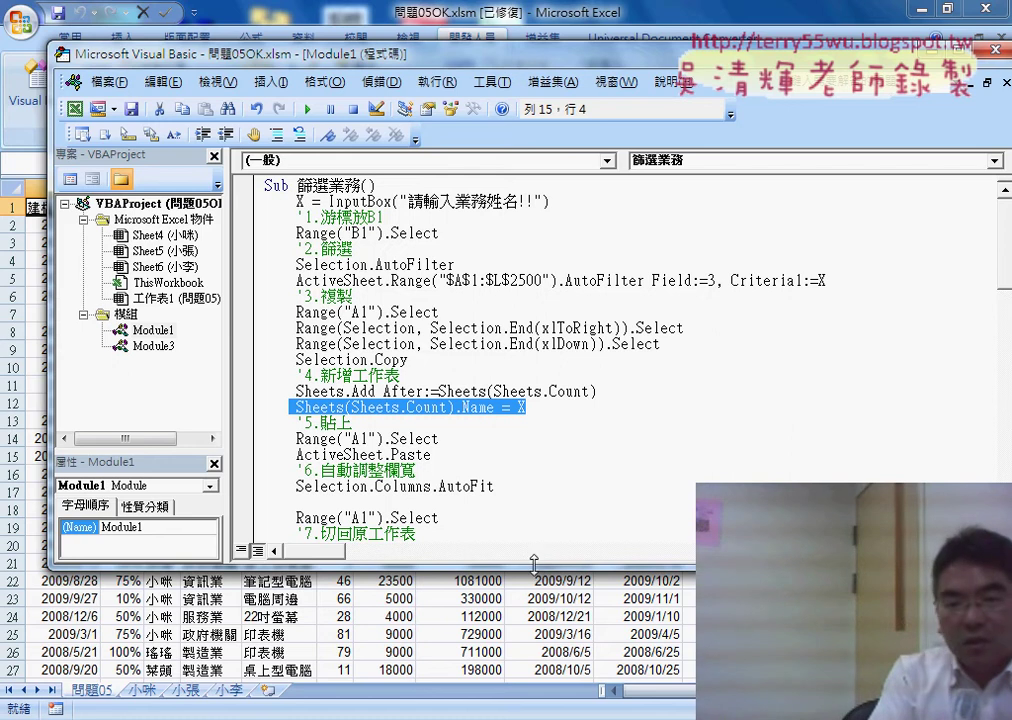
{"action": "left_click_drag", "start_coordinate": [549, 563], "coordinate": [549, 660]}
- Walk through the 篩選業務 code lines and highlight Range("A1").Select in the copy step
{"action": "left_click", "coordinate": [447, 376]}
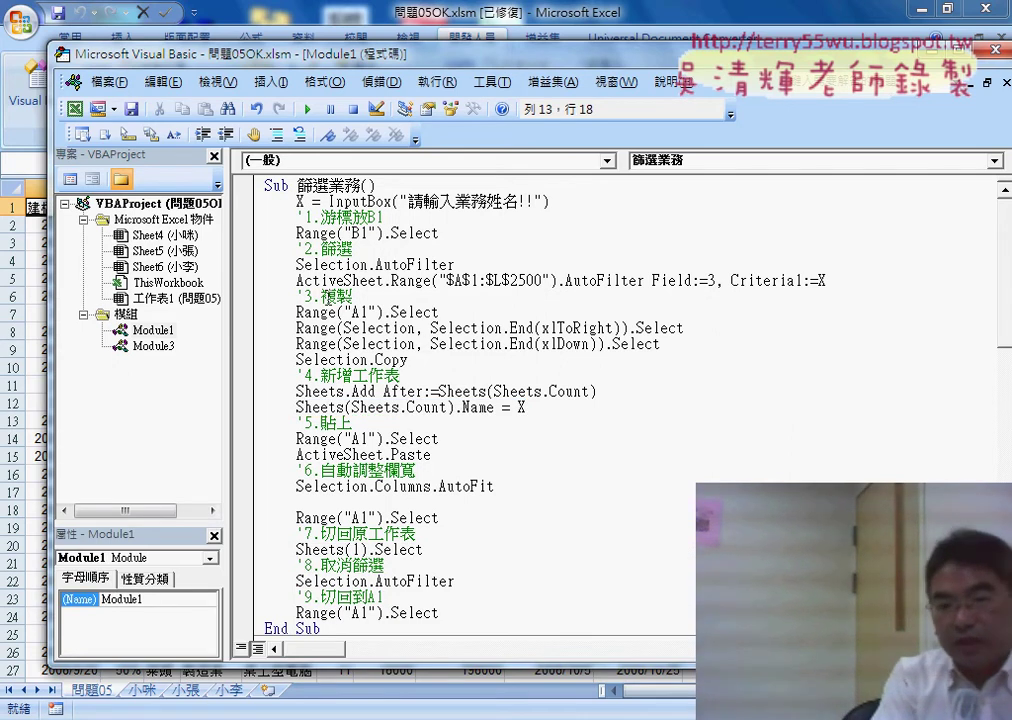
{"action": "left_click", "coordinate": [328, 312]}
{"action": "left_click", "coordinate": [352, 328]}
{"action": "key", "text": "Down"}
{"action": "key", "text": "Down"}
{"action": "key", "text": "Down"}
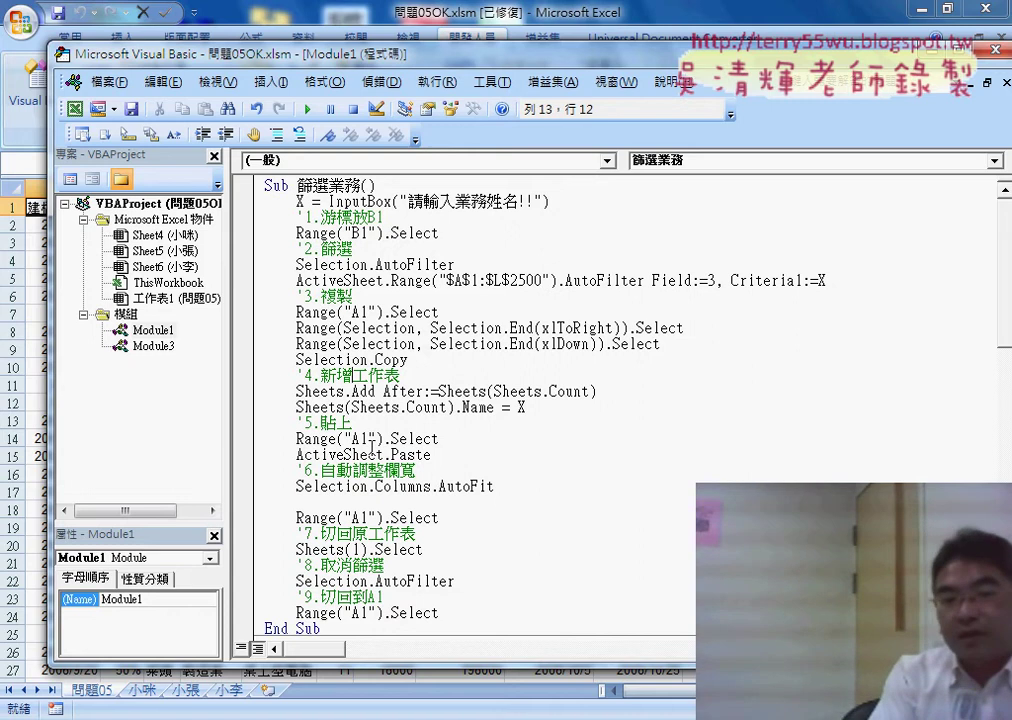
{"action": "scroll", "coordinate": [371, 445], "scroll_direction": "down", "scroll_amount": 1}
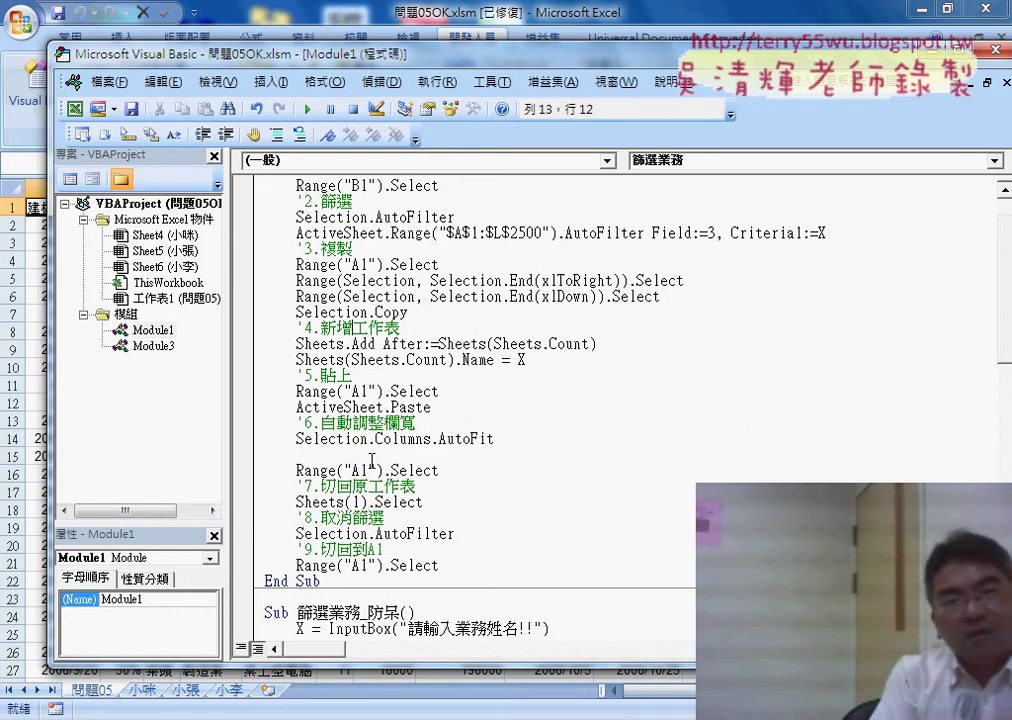
{"action": "left_click", "coordinate": [368, 460]}
{"action": "double_click", "coordinate": [368, 460]}
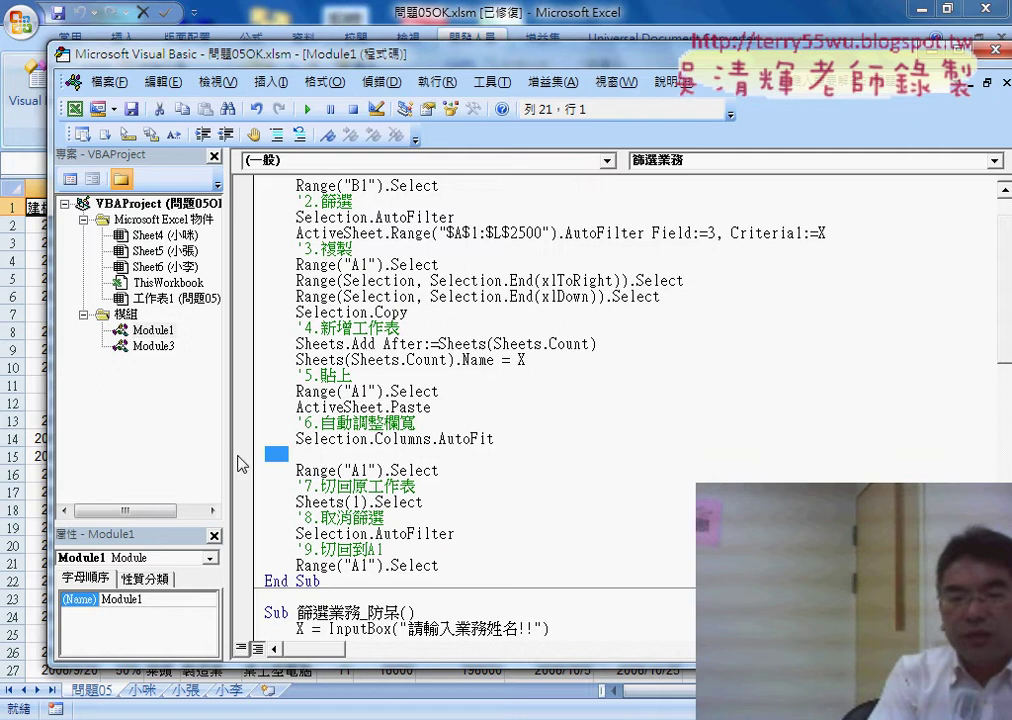
{"action": "left_click", "coordinate": [381, 464]}
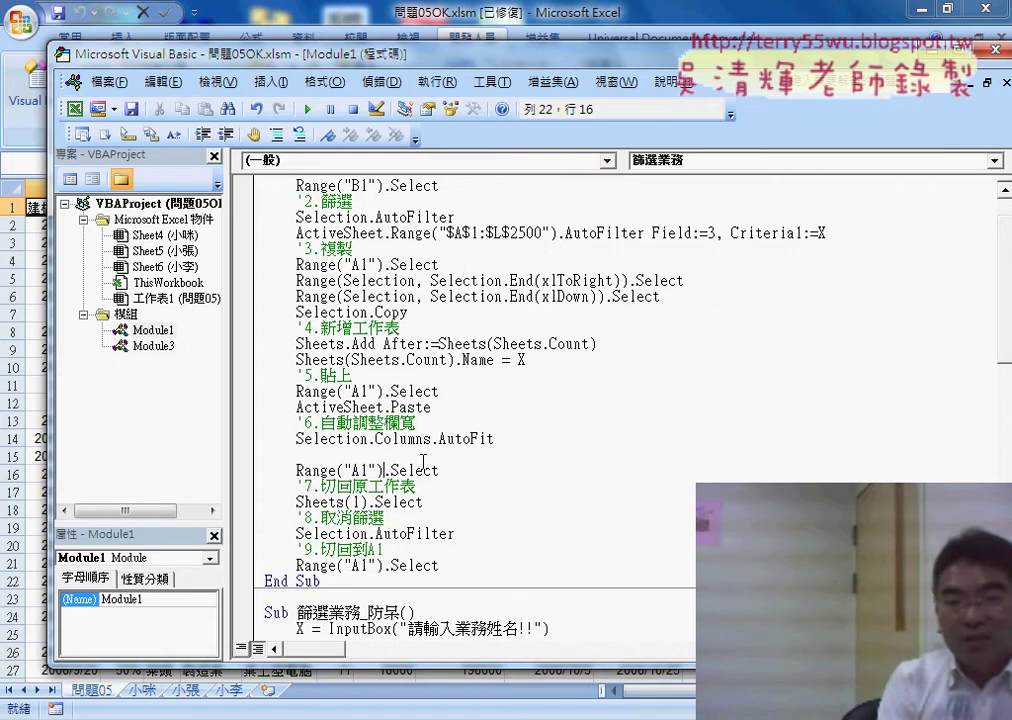
{"action": "scroll", "coordinate": [449, 391], "scroll_direction": "up", "scroll_amount": 1}
{"action": "left_click_drag", "start_coordinate": [443, 313], "coordinate": [296, 313]}
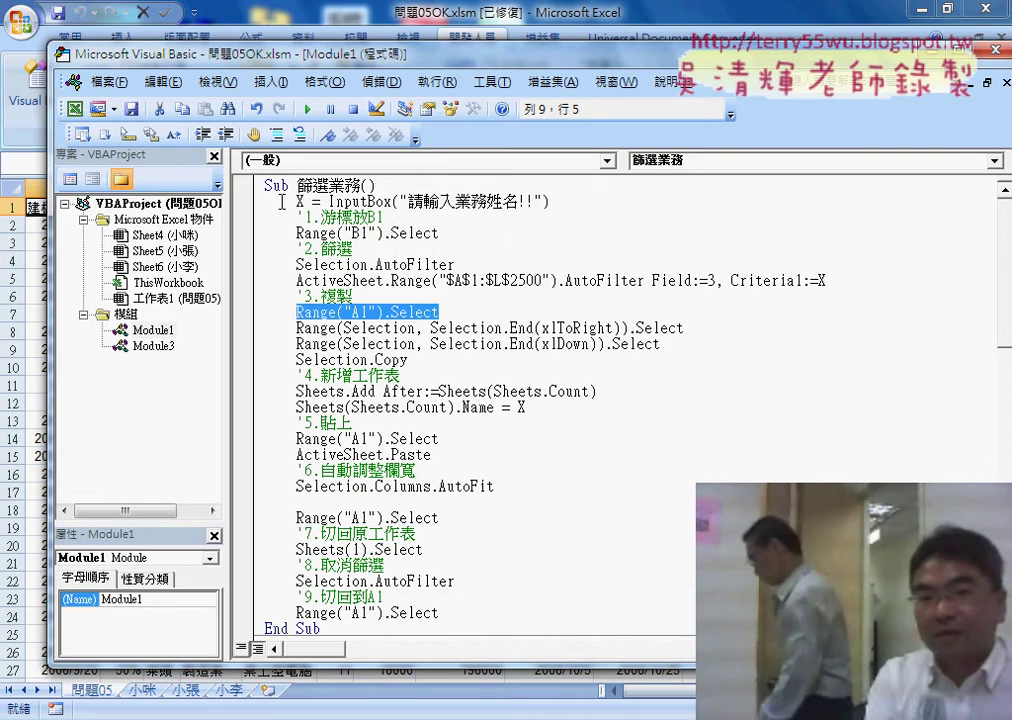
{"action": "left_click_drag", "start_coordinate": [295, 202], "coordinate": [558, 204]}
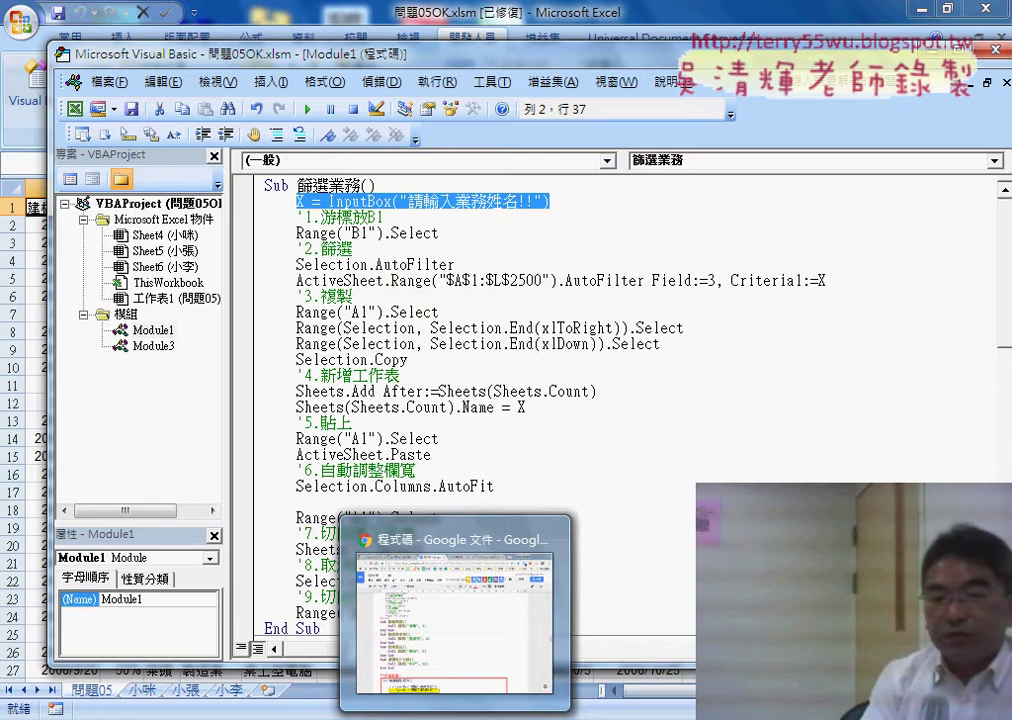
- Switch to the Google Docs notes and scroll up to the 避免程式錯誤的三種防呆判斷 heading
{"action": "left_click", "coordinate": [468, 648]}
{"action": "scroll", "coordinate": [462, 650], "scroll_direction": "up", "scroll_amount": 10}
{"action": "scroll", "coordinate": [462, 650], "scroll_direction": "up", "scroll_amount": 3}
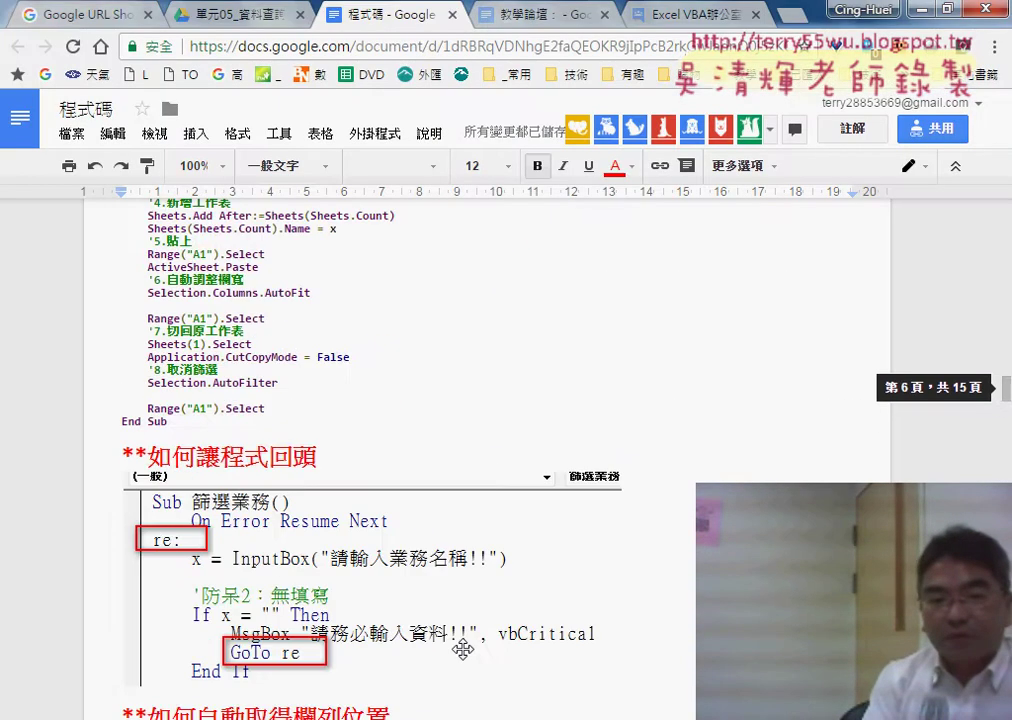
{"action": "scroll", "coordinate": [462, 650], "scroll_direction": "up", "scroll_amount": 5}
{"action": "scroll", "coordinate": [462, 650], "scroll_direction": "up", "scroll_amount": 5}
{"action": "scroll", "coordinate": [465, 649], "scroll_direction": "up", "scroll_amount": 3}
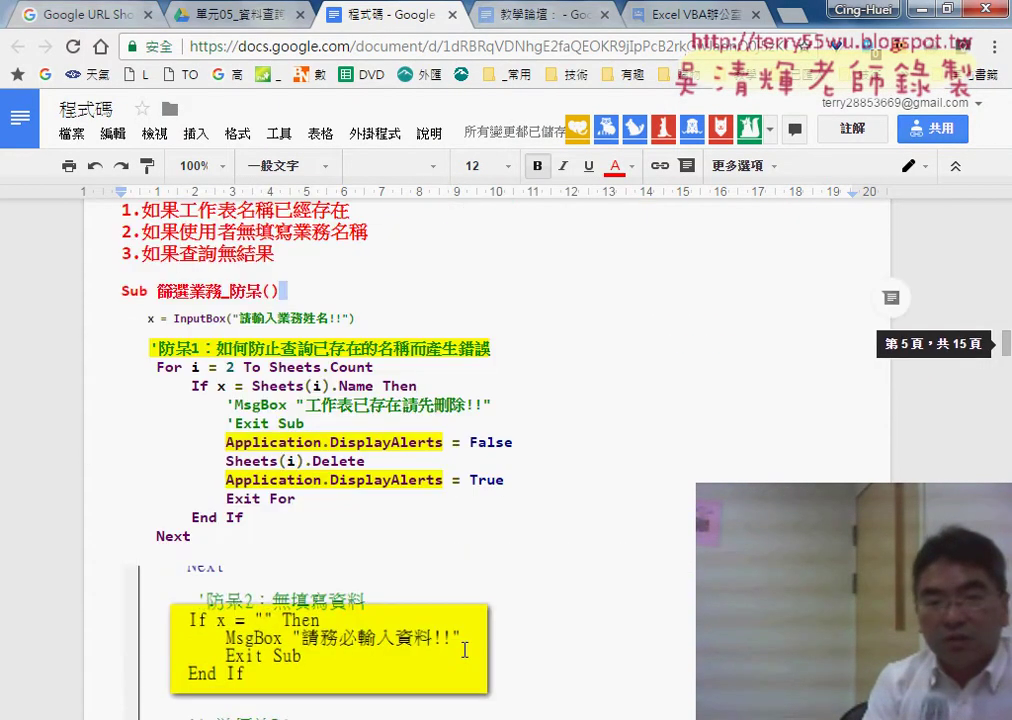
{"action": "scroll", "coordinate": [465, 650], "scroll_direction": "up", "scroll_amount": 3}
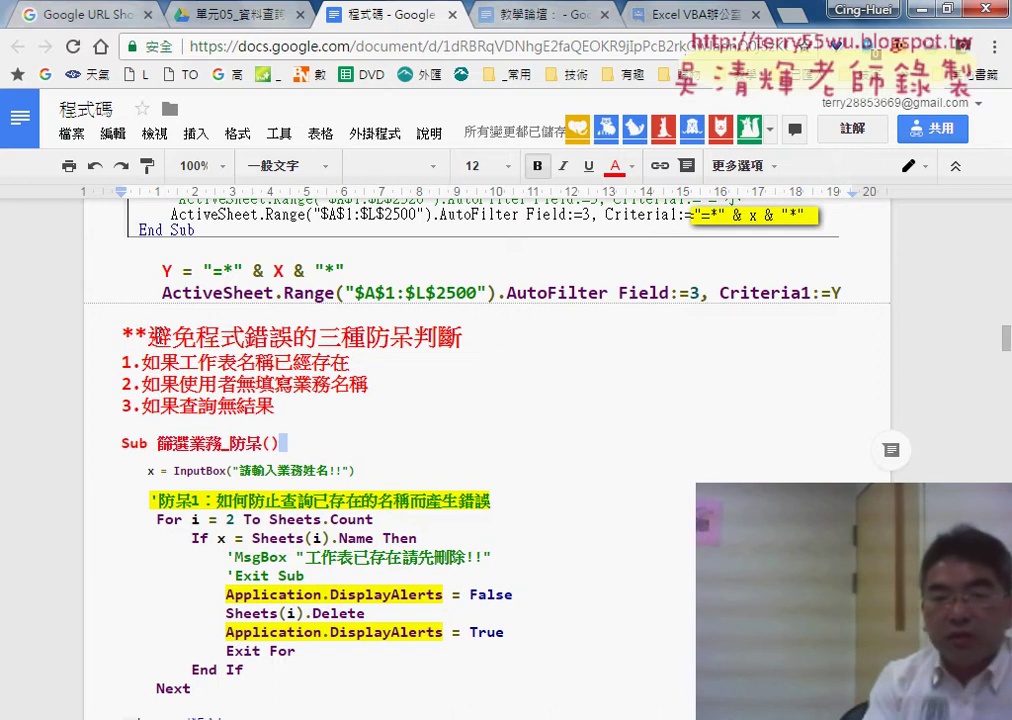
- Highlight the heading, the word 防呆, and the already-existing sheet name check, then return to Excel
{"action": "left_click_drag", "start_coordinate": [147, 338], "coordinate": [461, 343]}
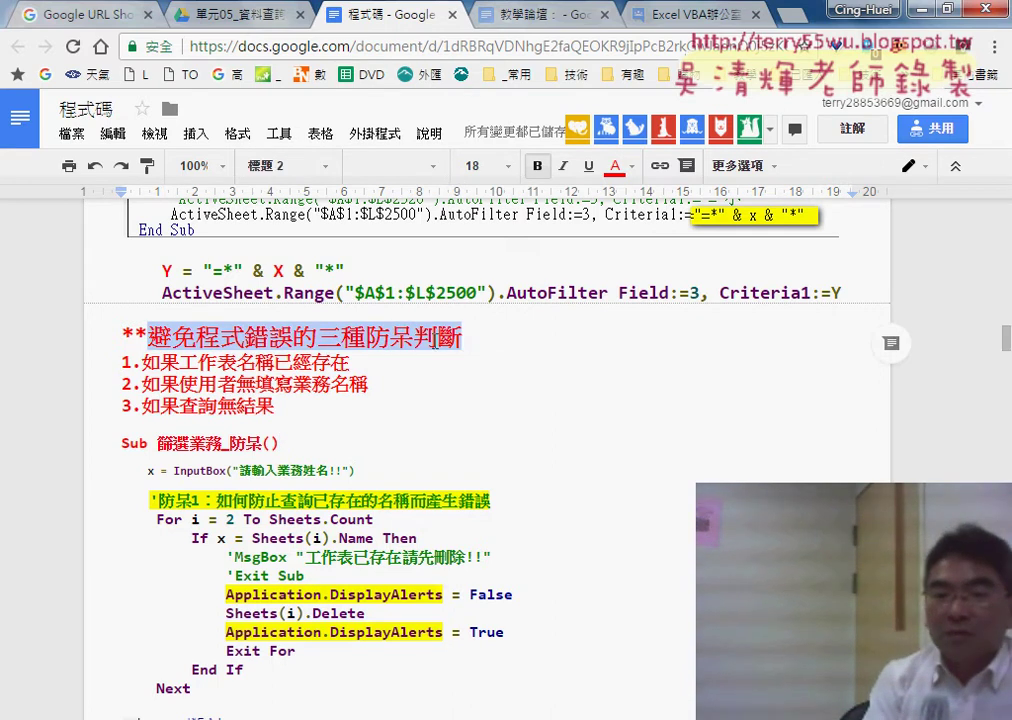
{"action": "left_click", "coordinate": [414, 337]}
{"action": "double_click", "coordinate": [410, 337]}
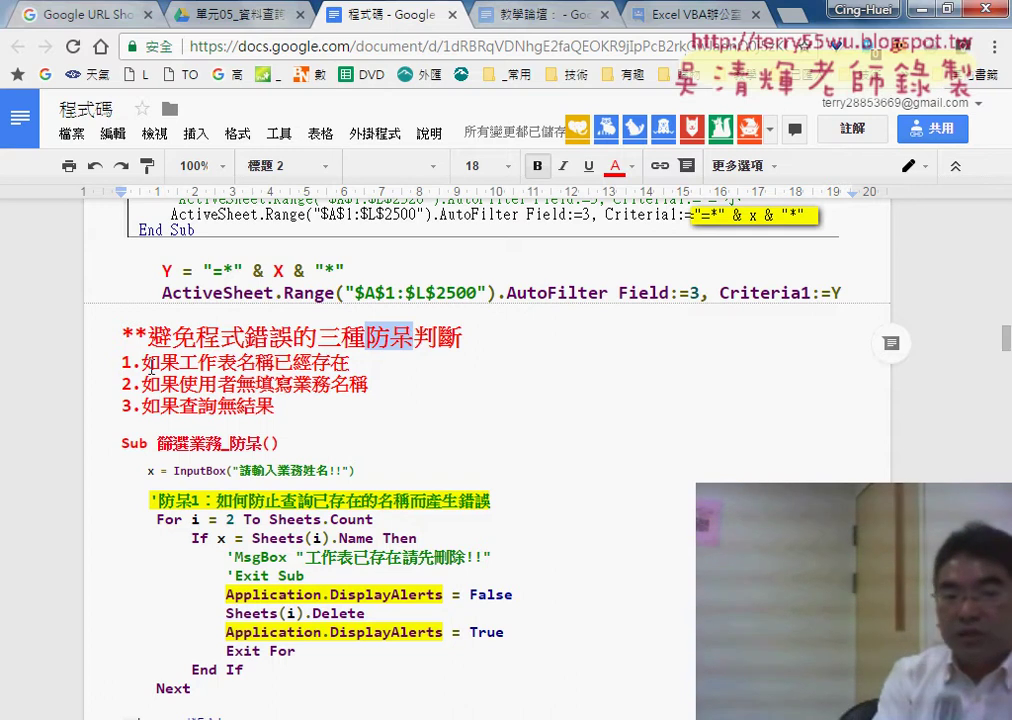
{"action": "left_click_drag", "start_coordinate": [143, 363], "coordinate": [348, 365]}
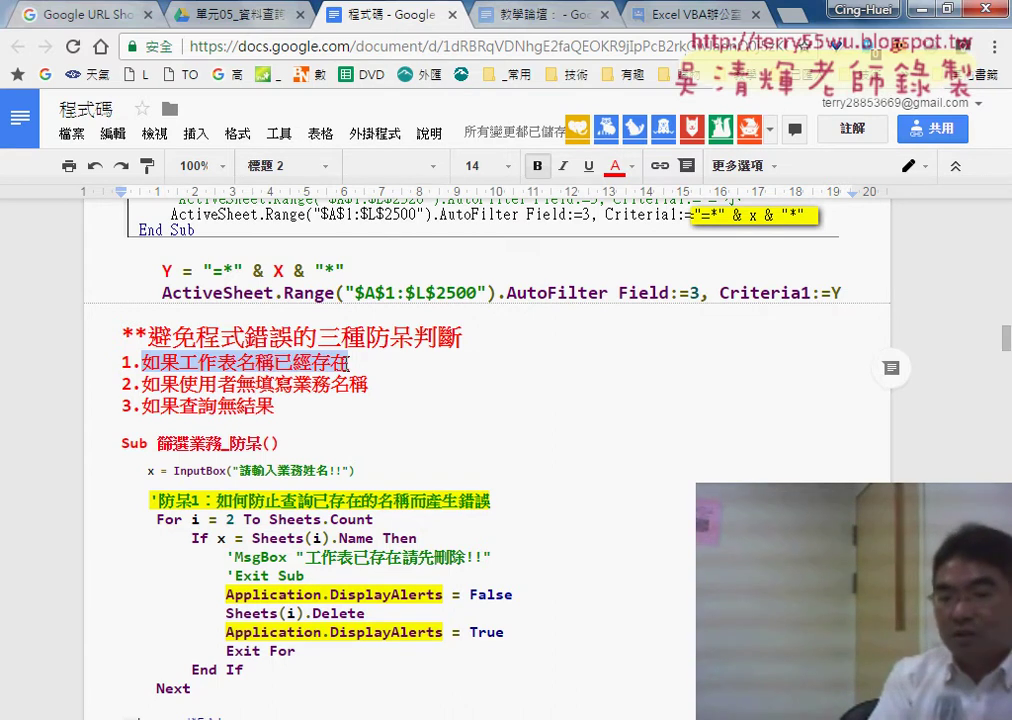
{"action": "key", "text": "alt+Tab"}
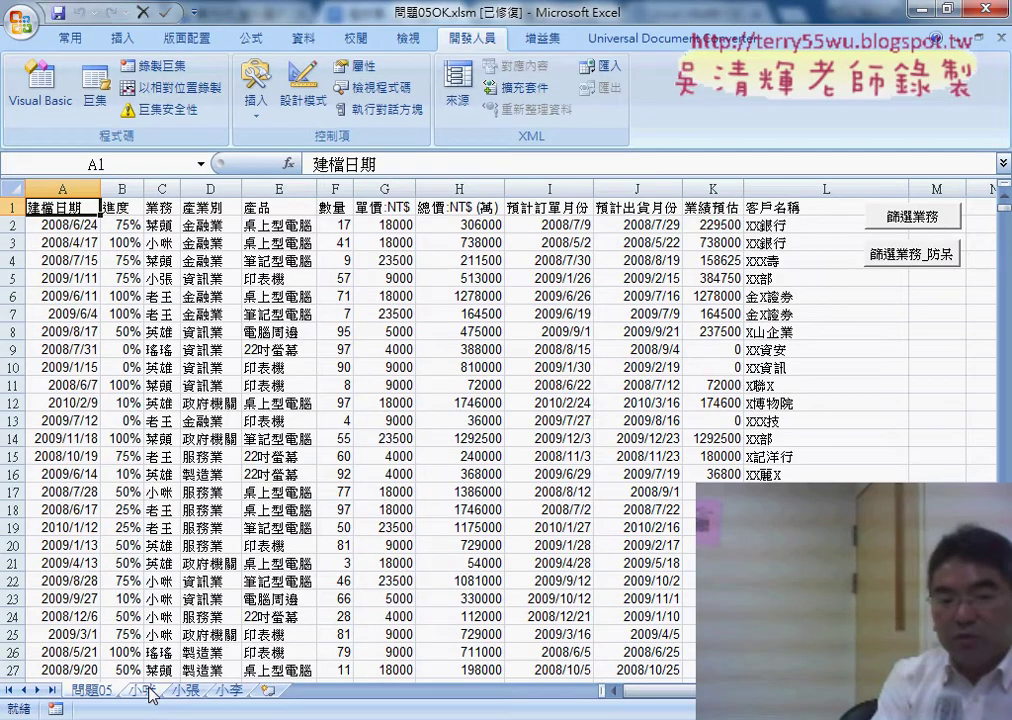
- Look over the 小咪 filtered-records sheet, then return to and scroll the 問題05 data sheet
{"action": "left_click", "coordinate": [141, 690]}
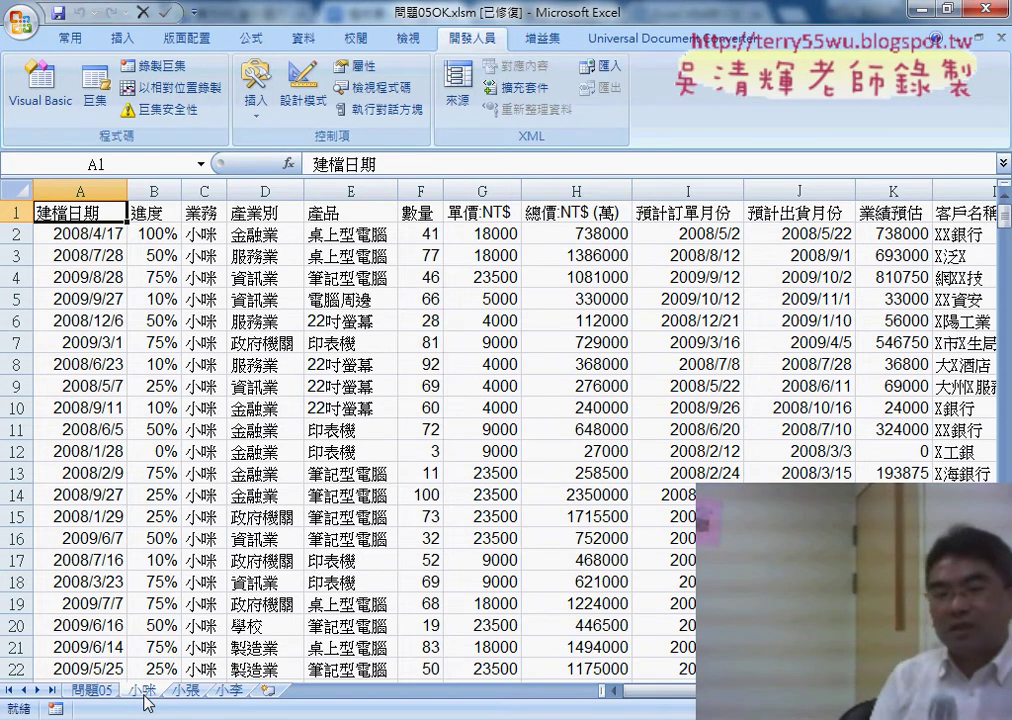
{"action": "left_click", "coordinate": [92, 690]}
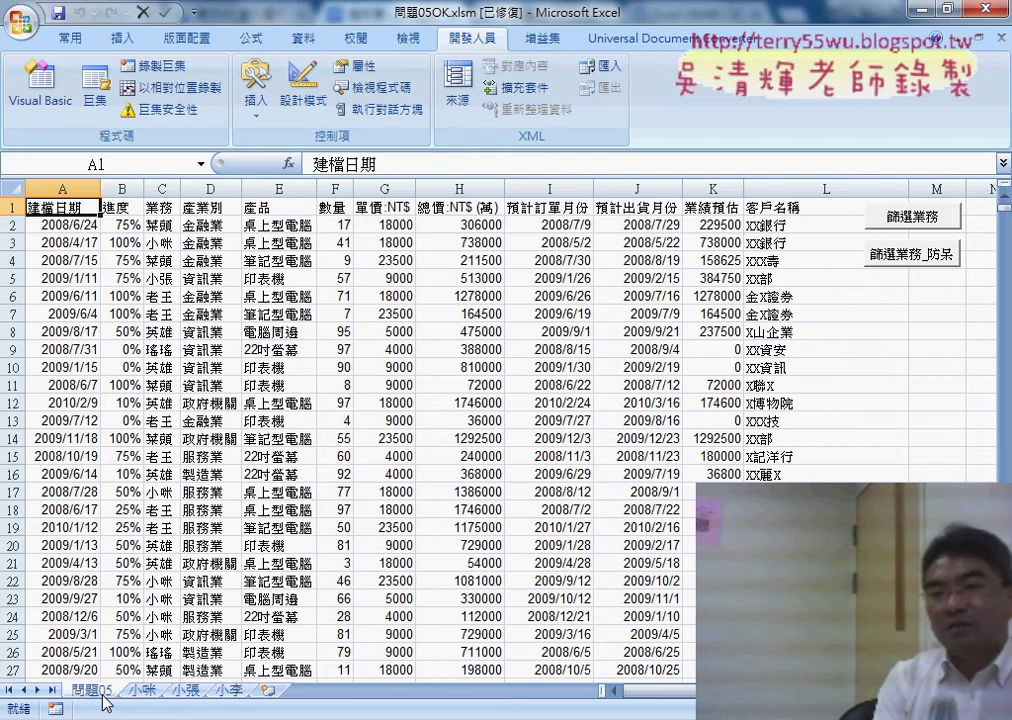
{"action": "scroll", "coordinate": [280, 508], "scroll_direction": "down", "scroll_amount": 5}
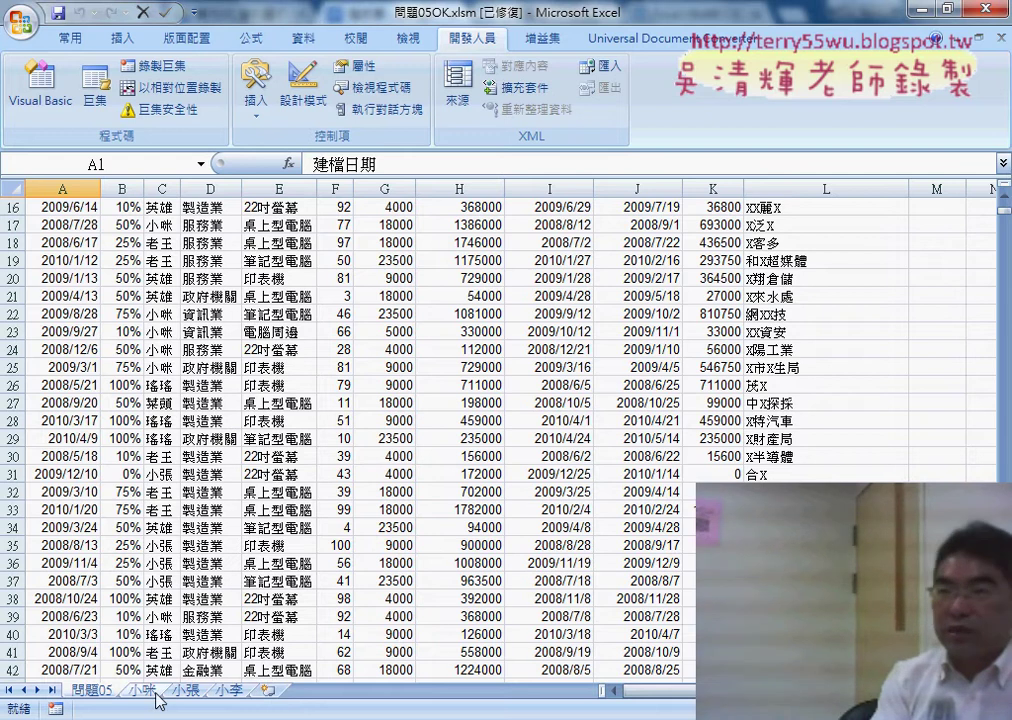
{"action": "scroll", "coordinate": [163, 654], "scroll_direction": "up", "scroll_amount": 5}
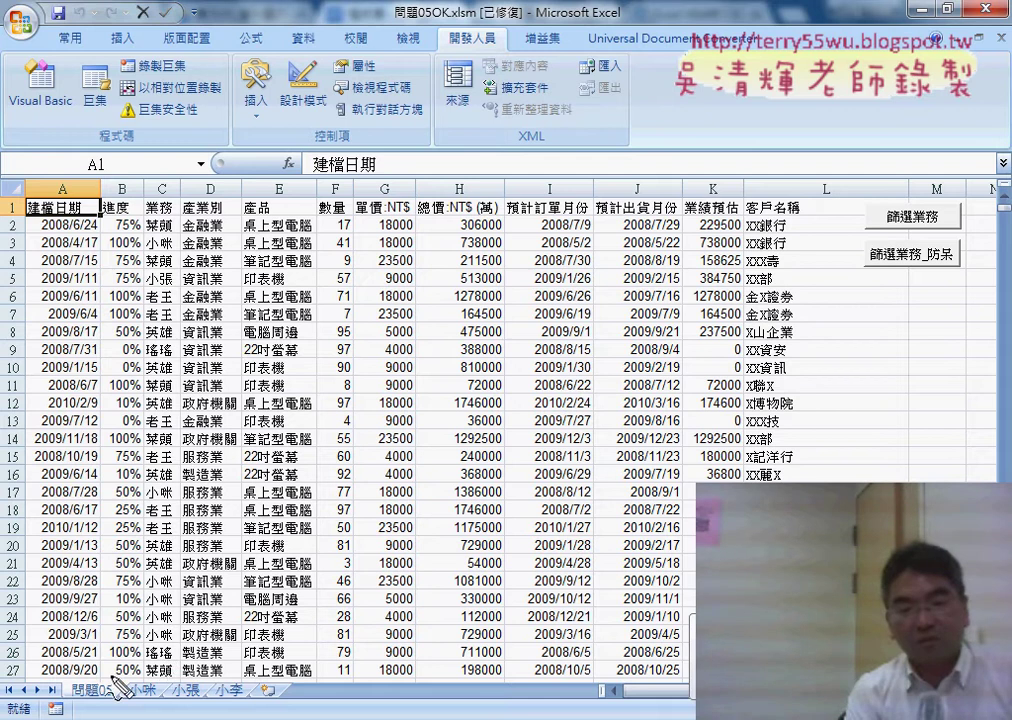
{"action": "left_click", "coordinate": [138, 682]}
{"action": "left_click_drag", "start_coordinate": [138, 683], "coordinate": [129, 693]}
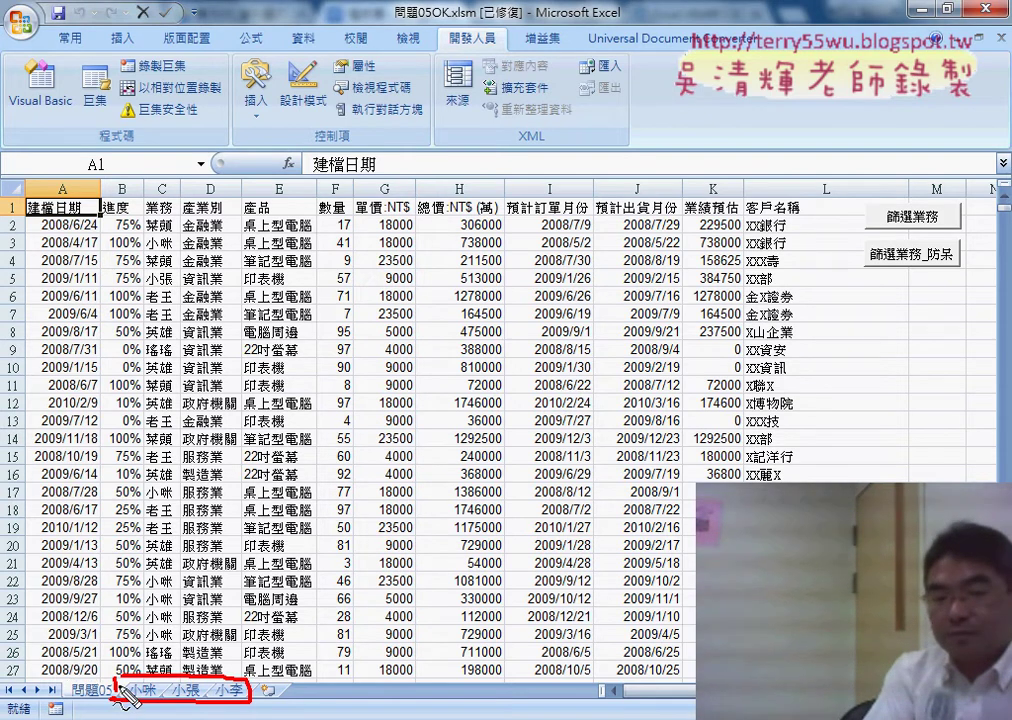
{"action": "mouse_move", "coordinate": [148, 622]}
{"action": "left_mouse_down"}
{"action": "mouse_move", "coordinate": [158, 640]}
{"action": "mouse_move", "coordinate": [237, 642]}
{"action": "left_mouse_up"}
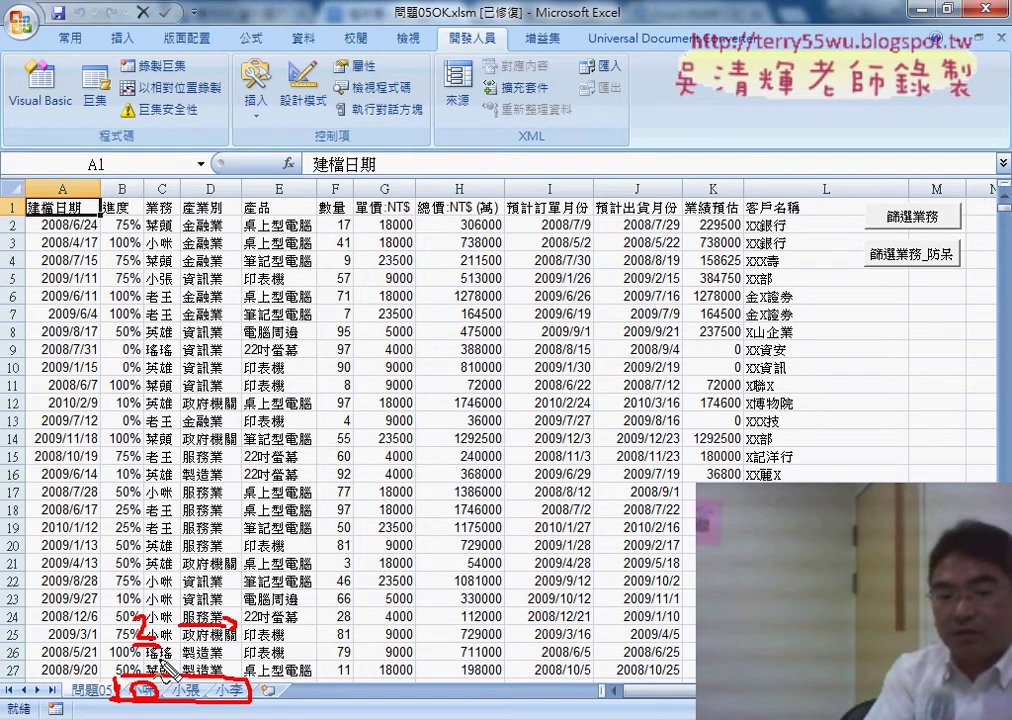
{"action": "mouse_move", "coordinate": [165, 668]}
{"action": "left_mouse_down"}
{"action": "mouse_move", "coordinate": [154, 673]}
{"action": "mouse_move", "coordinate": [237, 688]}
{"action": "left_mouse_up"}
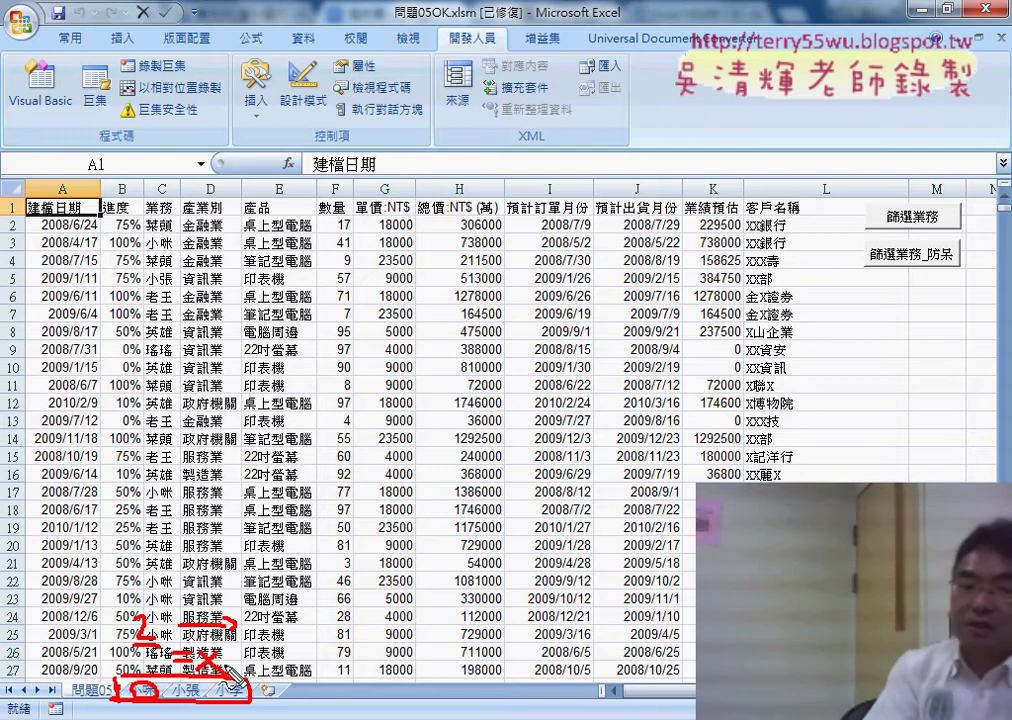
{"action": "left_click_drag", "start_coordinate": [148, 680], "coordinate": [137, 697]}
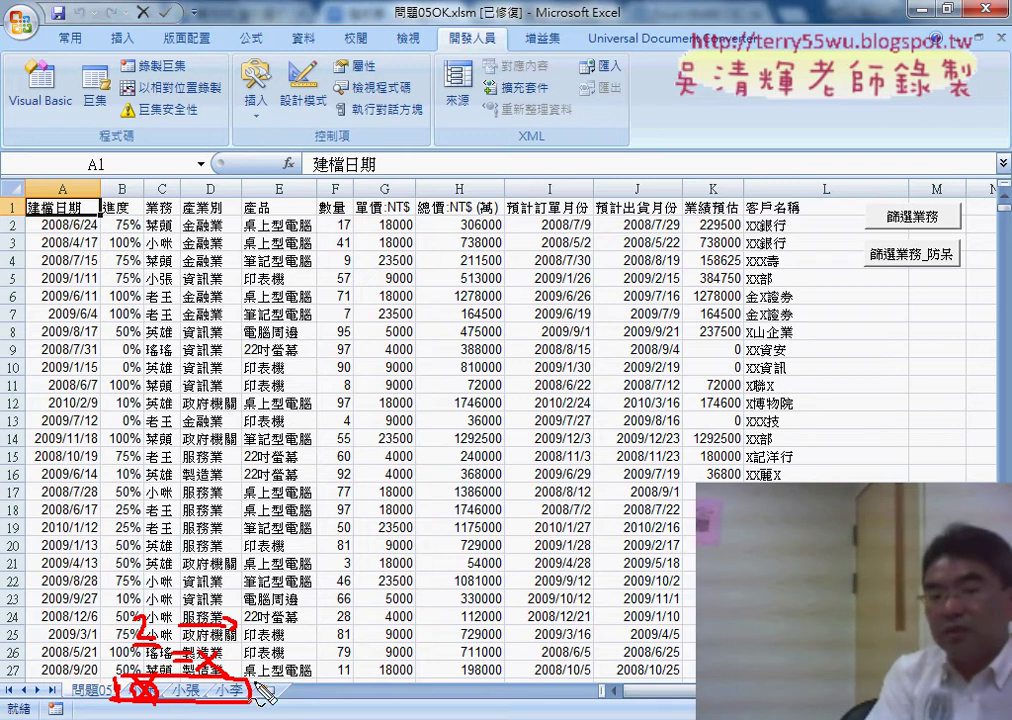
{"action": "left_click_drag", "start_coordinate": [271, 693], "coordinate": [295, 704]}
{"action": "left_click_drag", "start_coordinate": [264, 626], "coordinate": [298, 668]}
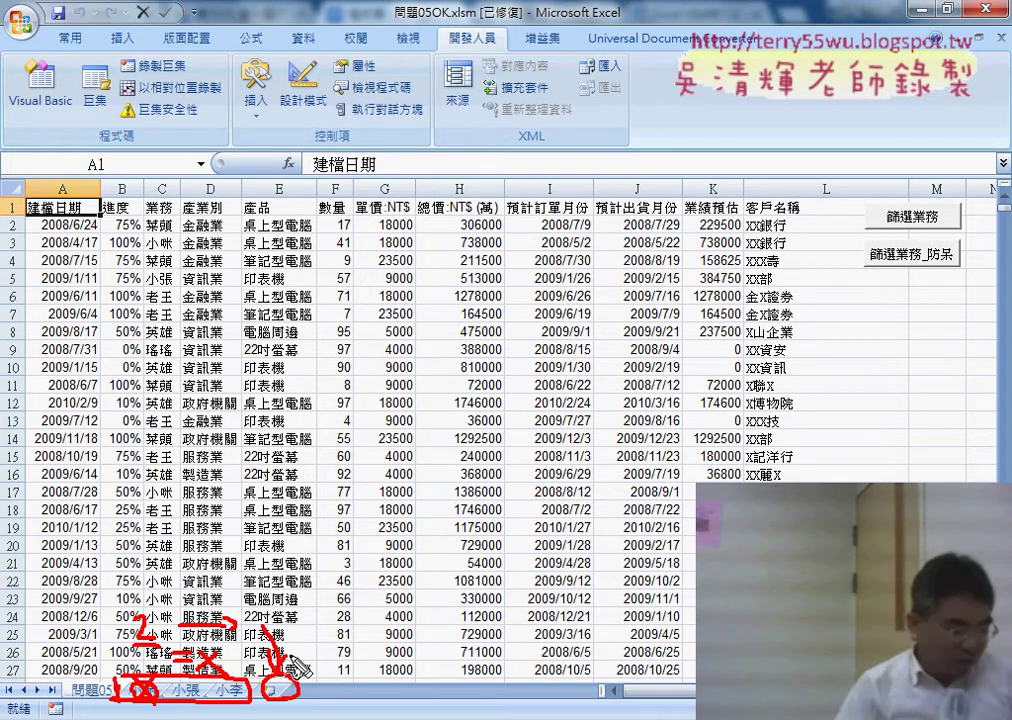
{"action": "key", "text": "Escape"}
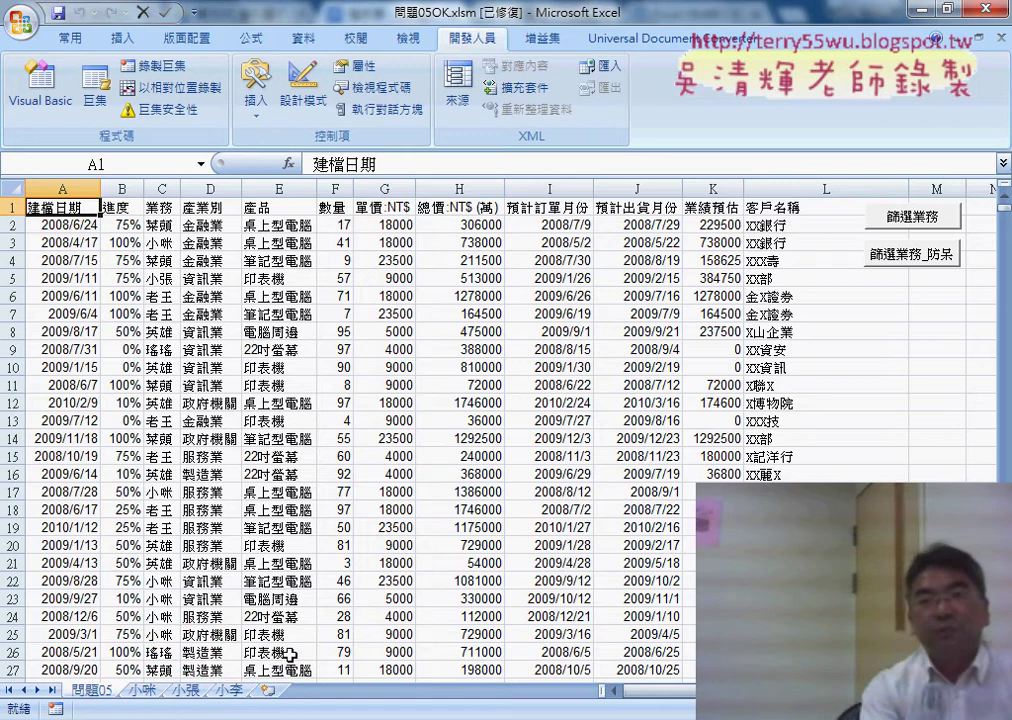
- Open the 篩選業務 code from the button's Assign Macro dialog and go to the InputBox line
{"action": "right_click", "coordinate": [903, 222]}
{"action": "left_click", "coordinate": [830, 379]}
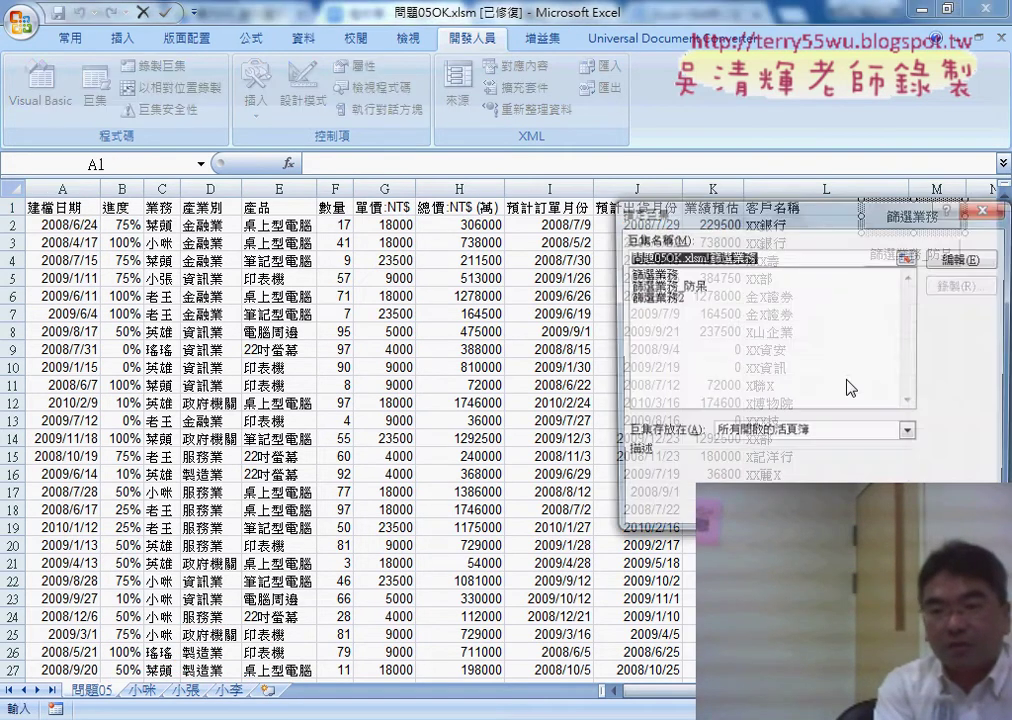
{"action": "left_click", "coordinate": [960, 259]}
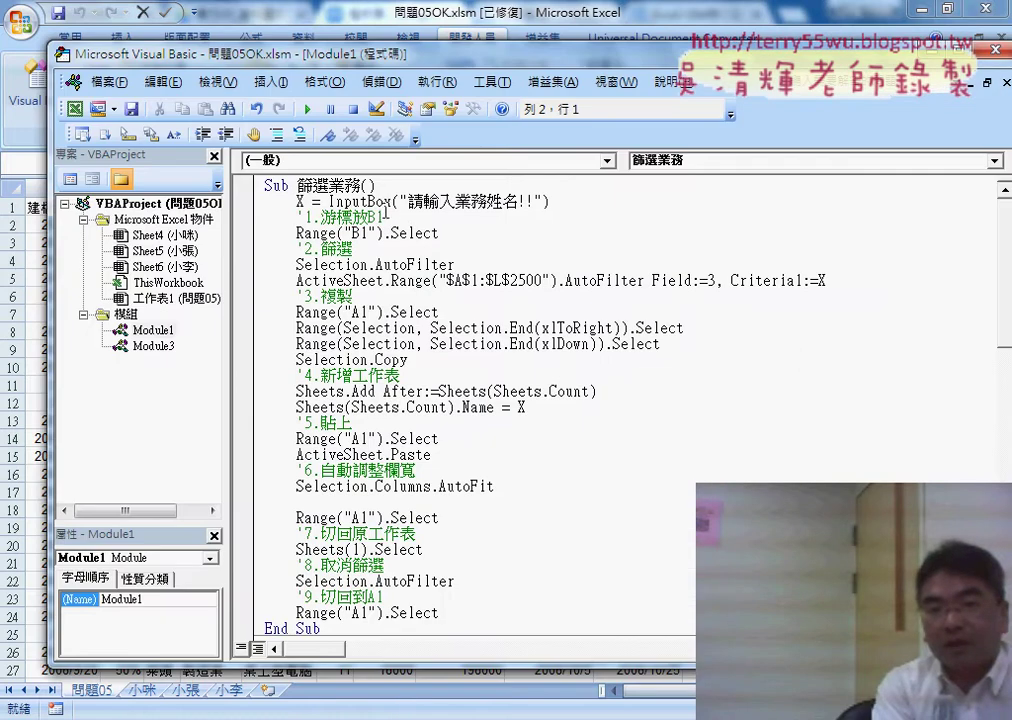
{"action": "left_click_drag", "start_coordinate": [299, 198], "coordinate": [571, 197]}
{"action": "left_click", "coordinate": [571, 197]}
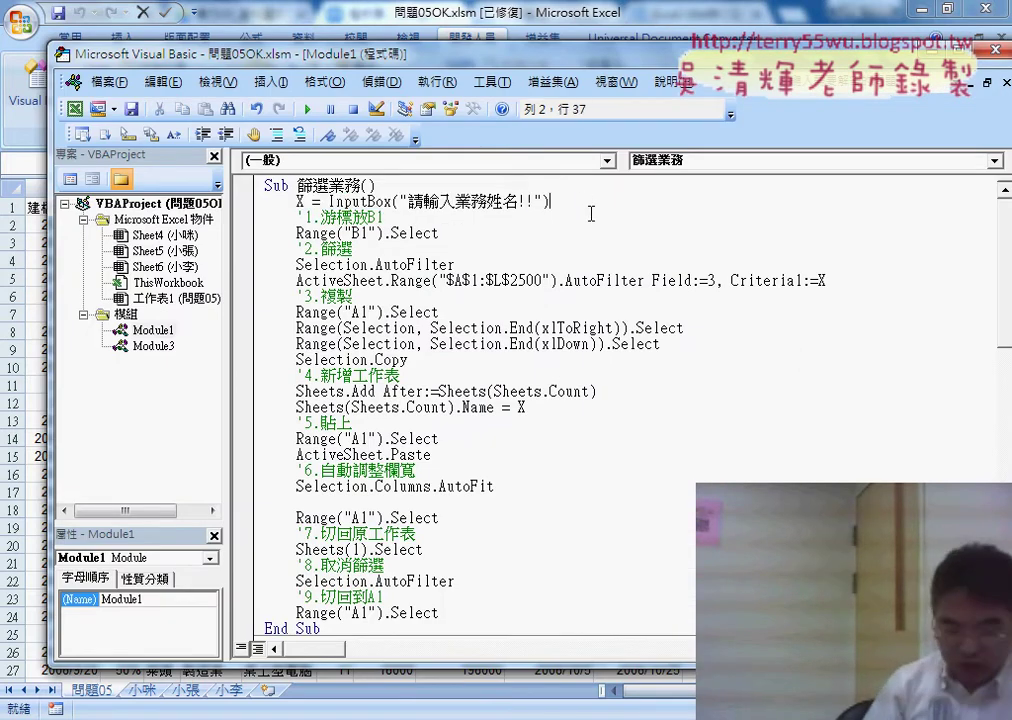
- Below InputBox, add a For i = 2 To Sheets.Count … Next loop containing If Sheets(i).Name = X Then
{"action": "key", "text": "Return"}
{"action": "key", "text": "Return"}
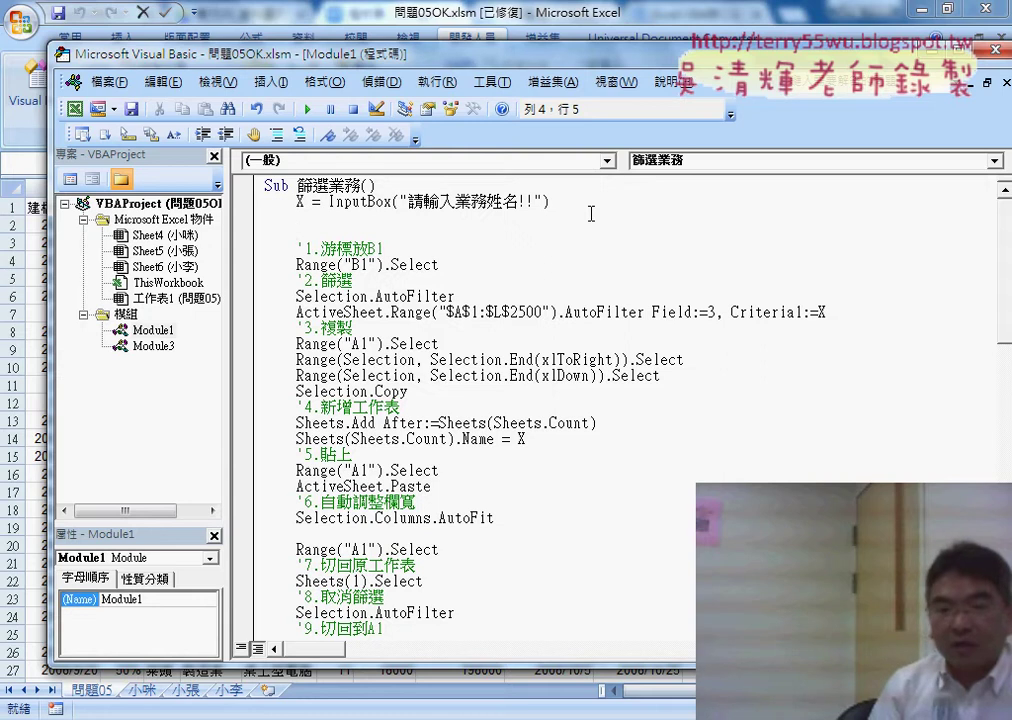
{"action": "key", "text": "Return"}
{"action": "type", "text": "if"}
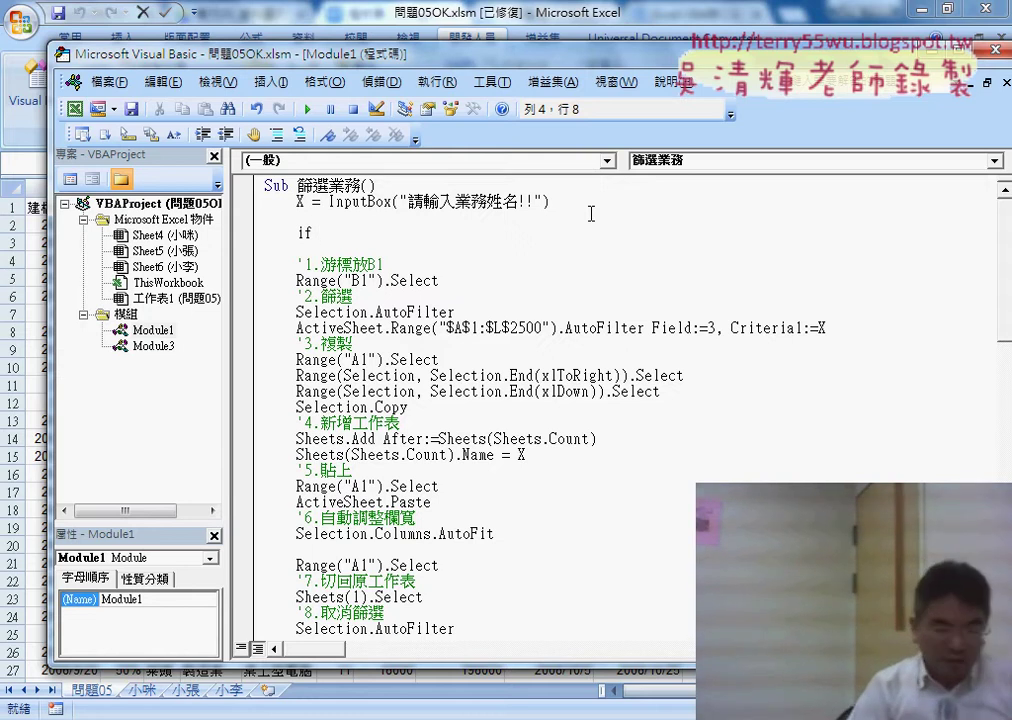
{"action": "key", "text": "BackSpace"}
{"action": "key", "text": "BackSpace"}
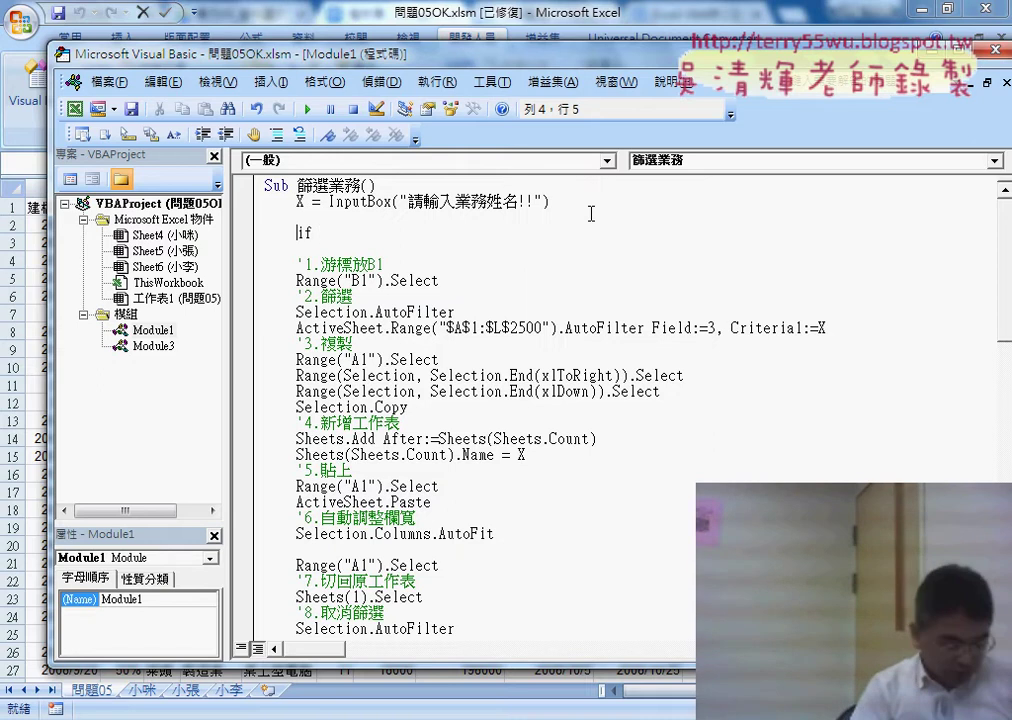
{"action": "type", "text": "for "}
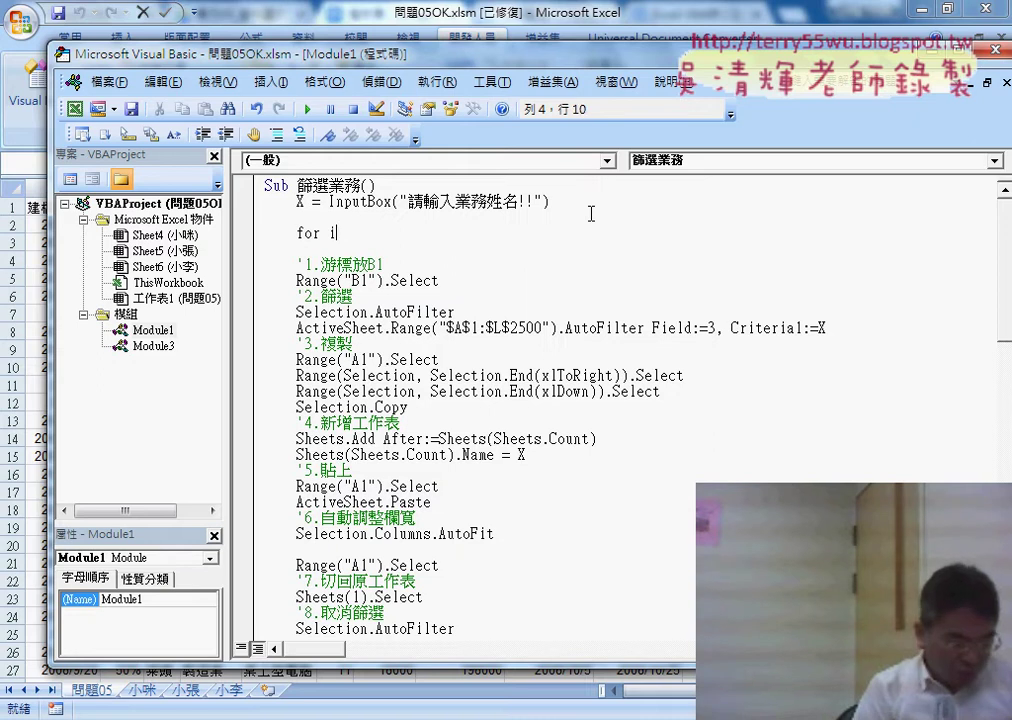
{"action": "type", "text": "=2 "}
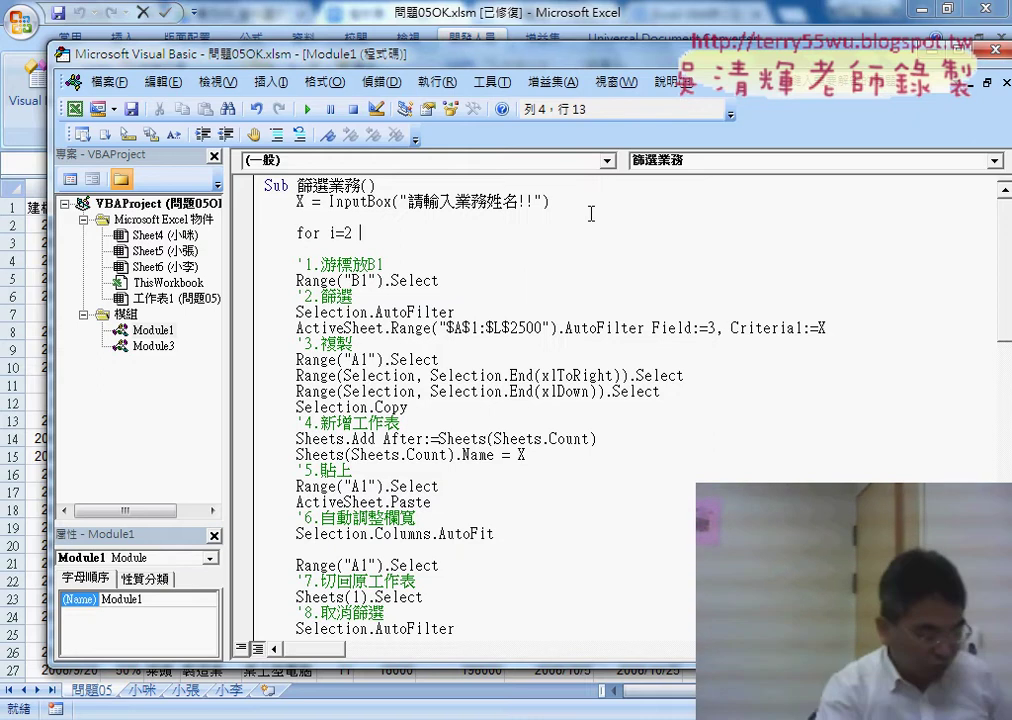
{"action": "type", "text": "t"}
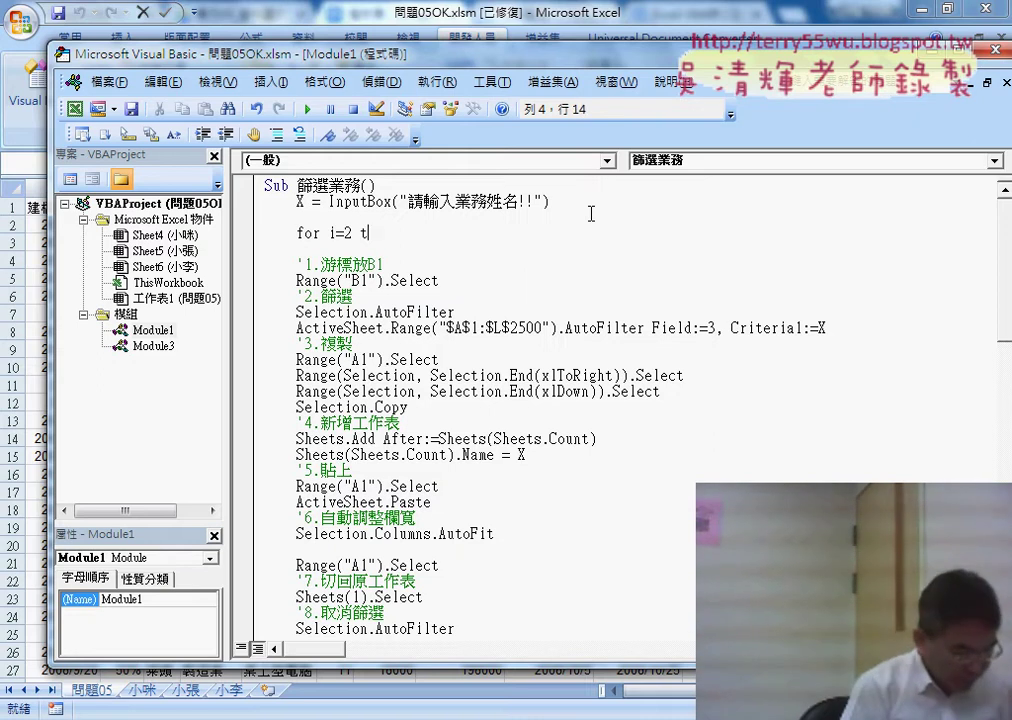
{"action": "type", "text": "o she"}
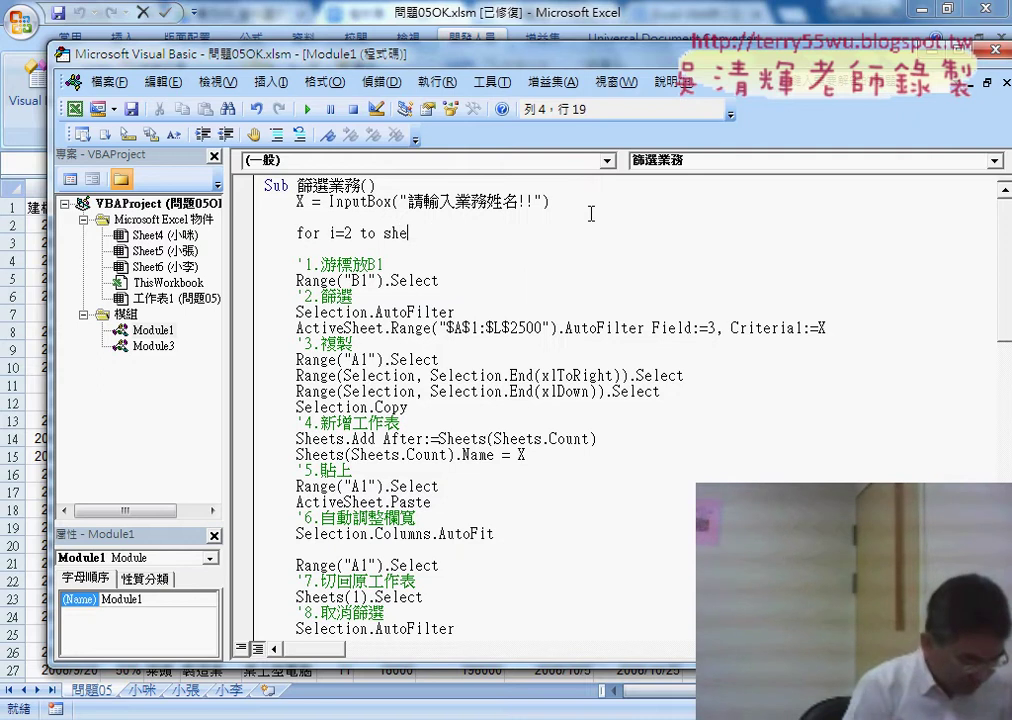
{"action": "type", "text": "ets.c"}
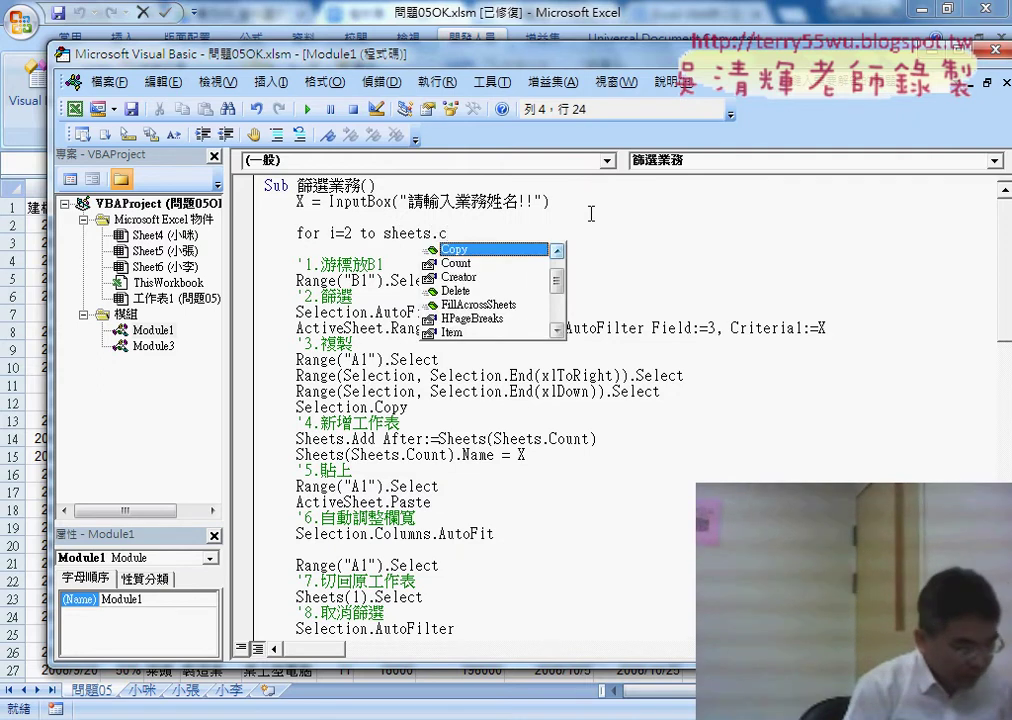
{"action": "type", "text": "ount"}
{"action": "key", "text": "Return"}
{"action": "key", "text": "Return"}
{"action": "type", "text": "nex"}
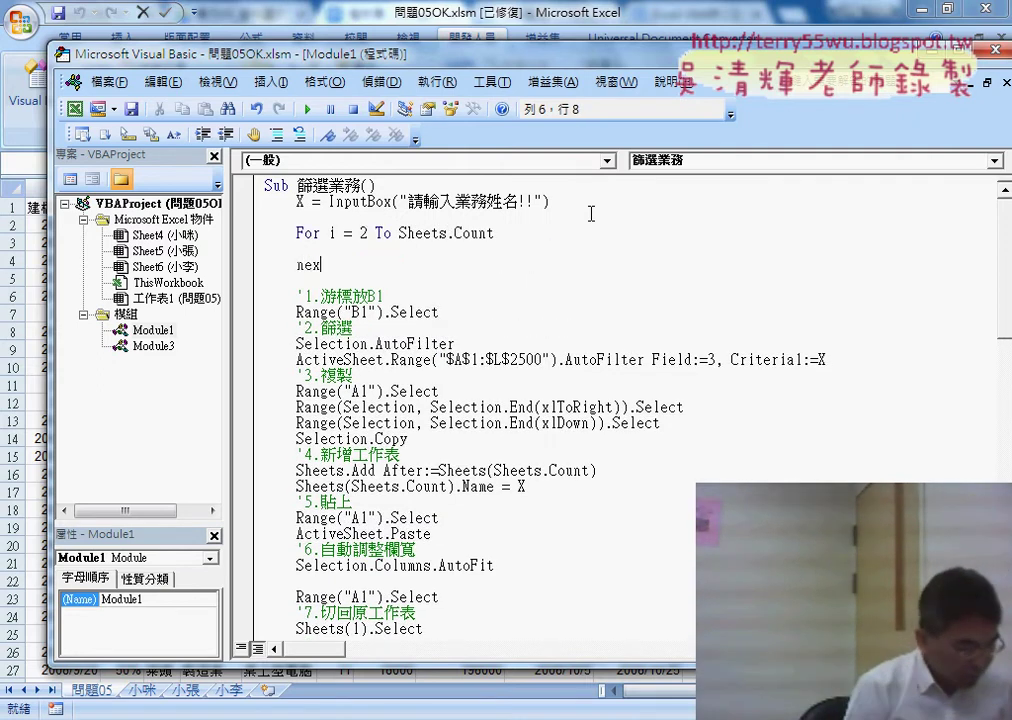
{"action": "type", "text": "t"}
{"action": "key", "text": "Up"}
{"action": "type", "text": "if"}
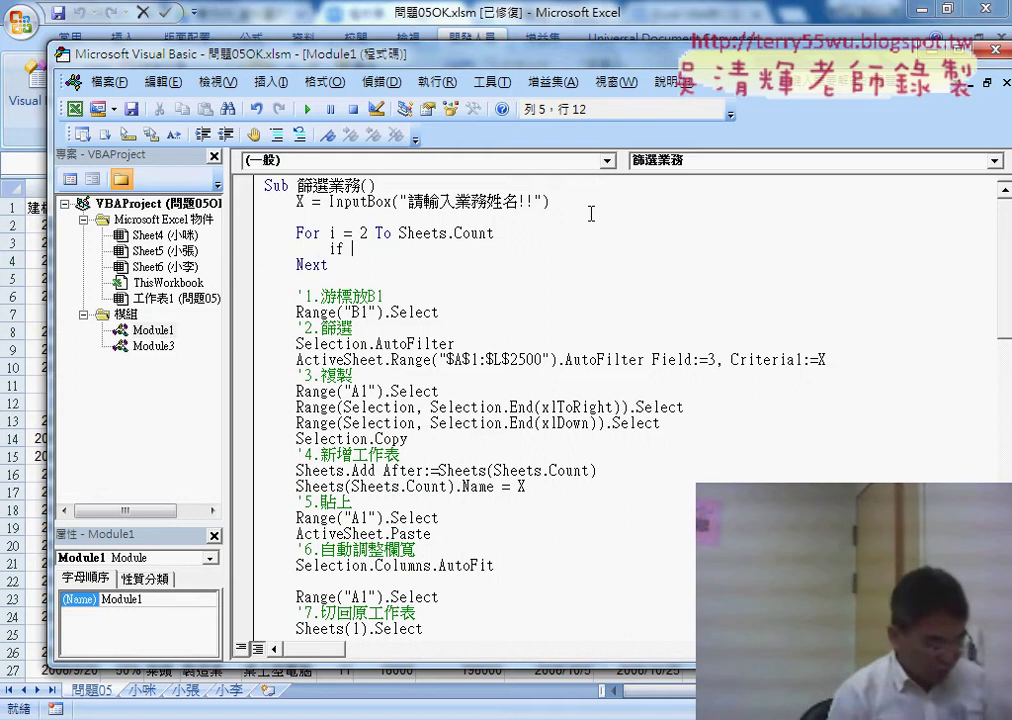
{"action": "type", "text": " sheet"}
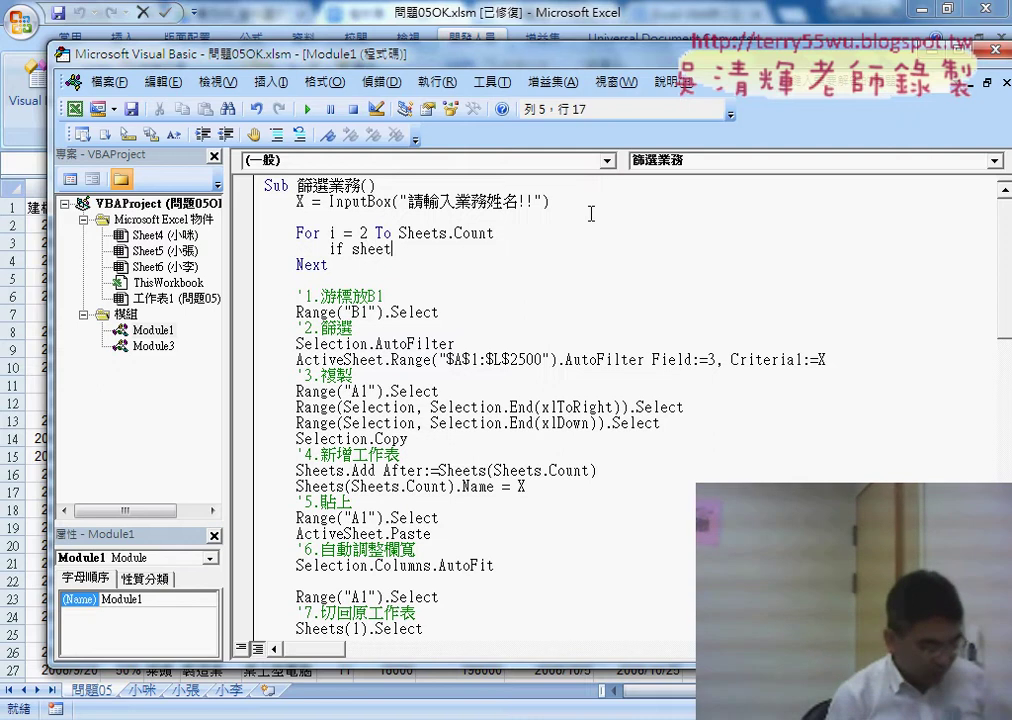
{"action": "type", "text": "s"}
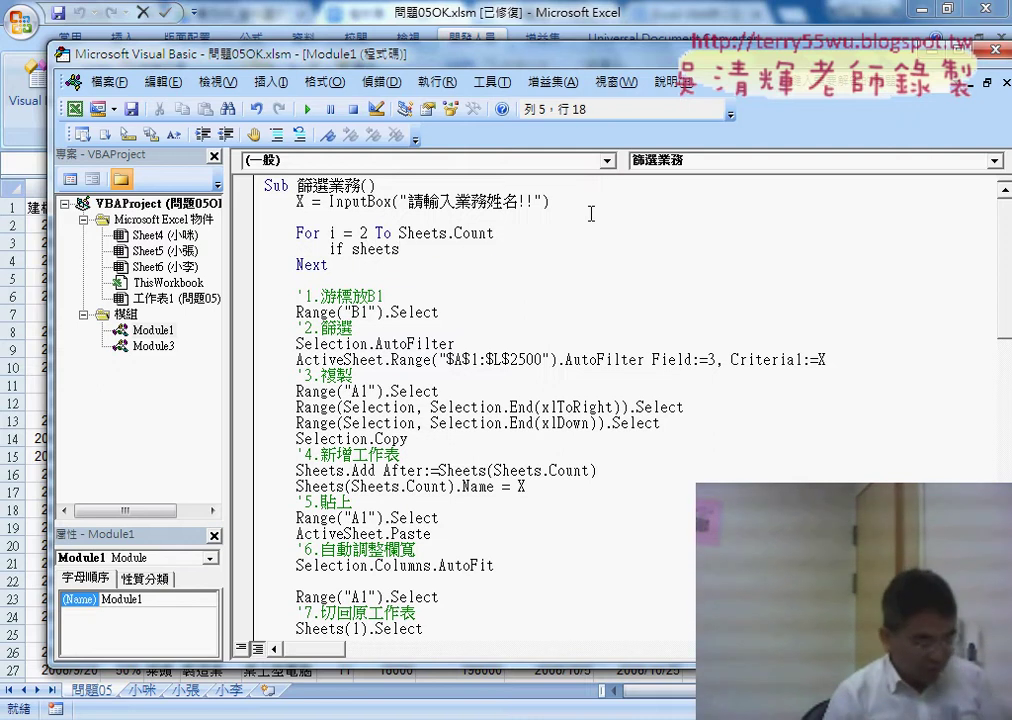
{"action": "type", "text": "(i"}
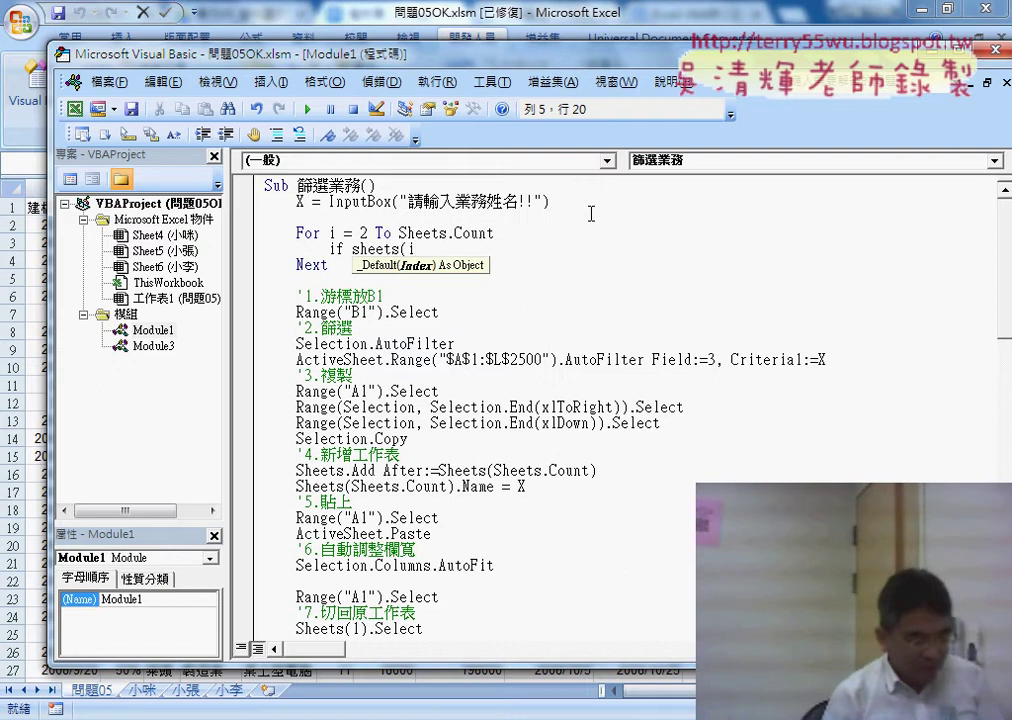
{"action": "type", "text": ")"}
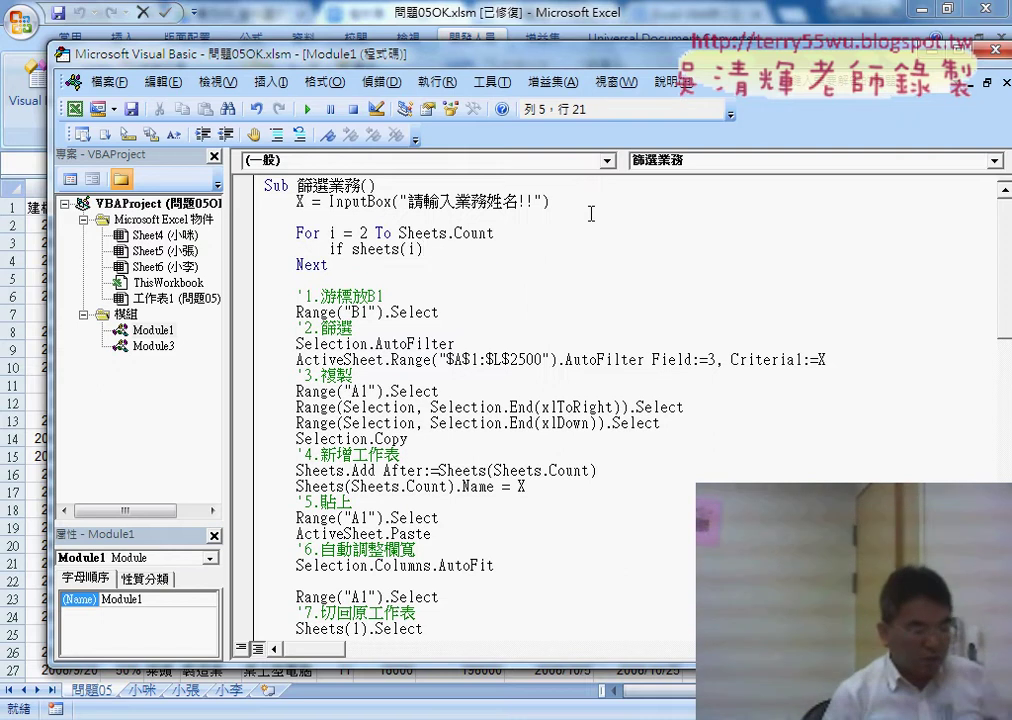
{"action": "type", "text": ".na"}
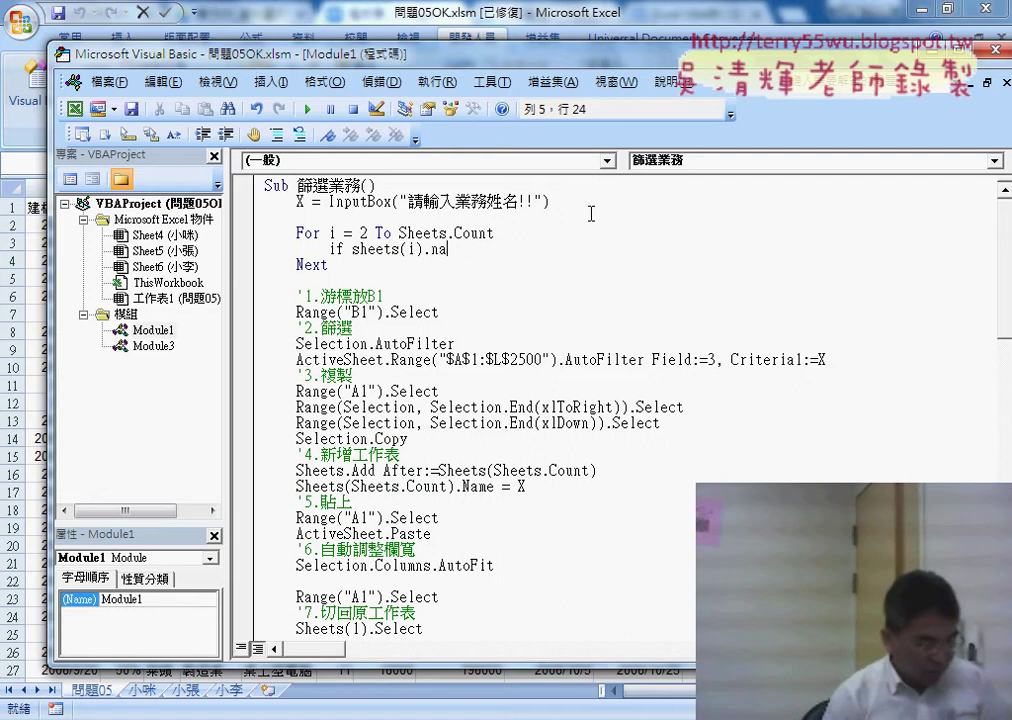
{"action": "type", "text": "me="}
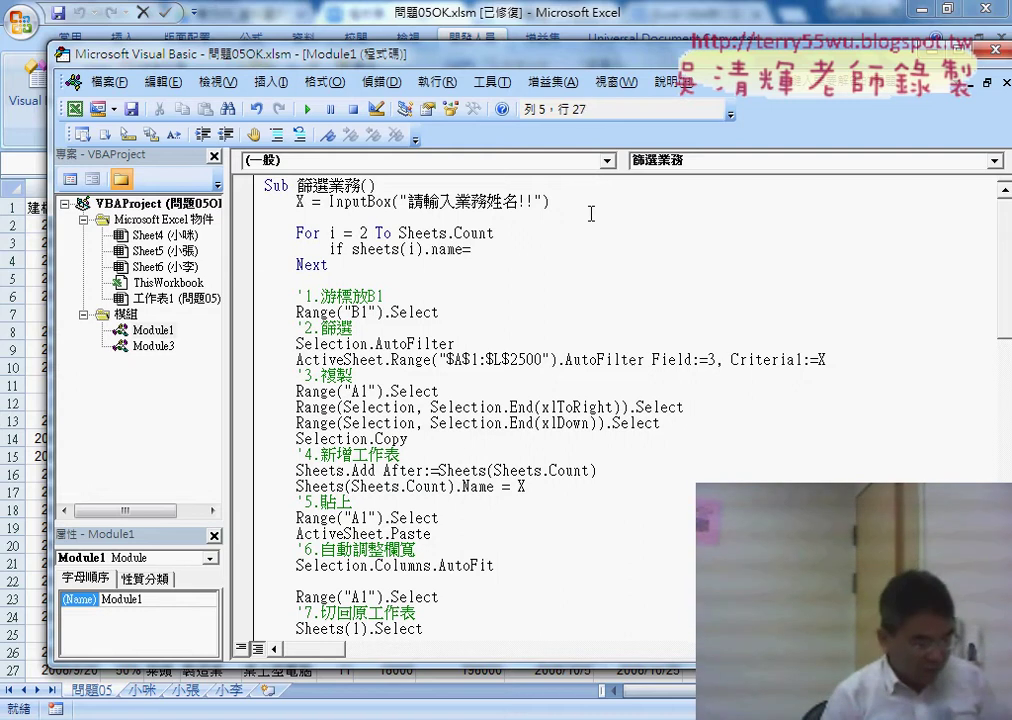
{"action": "type", "text": "X t"}
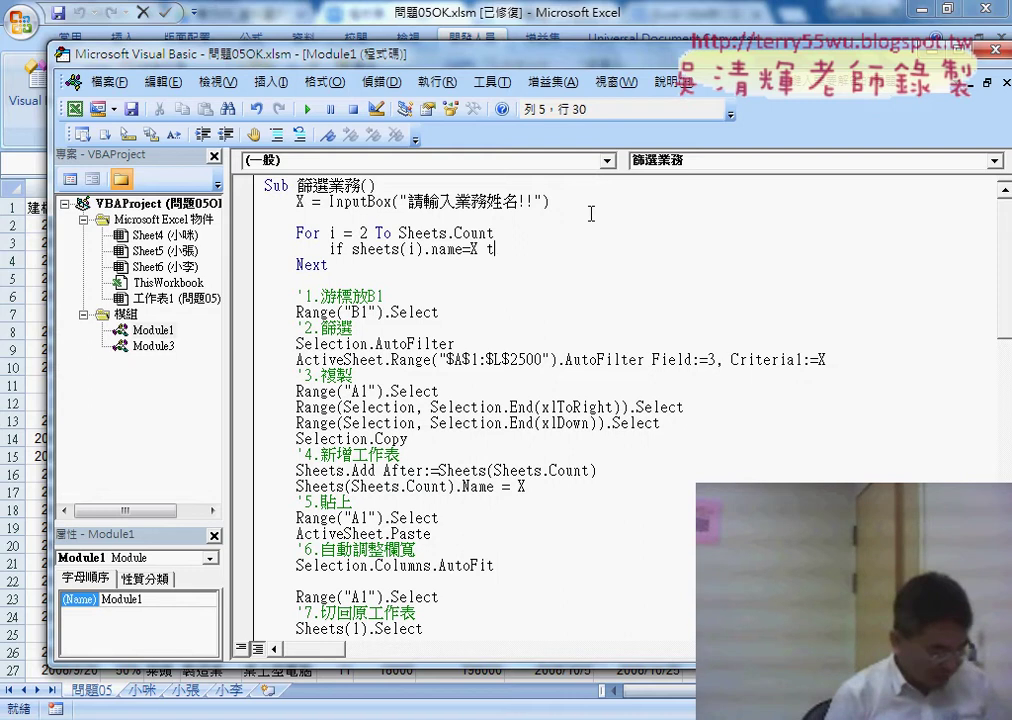
{"action": "type", "text": "hen"}
{"action": "key", "text": "Return"}
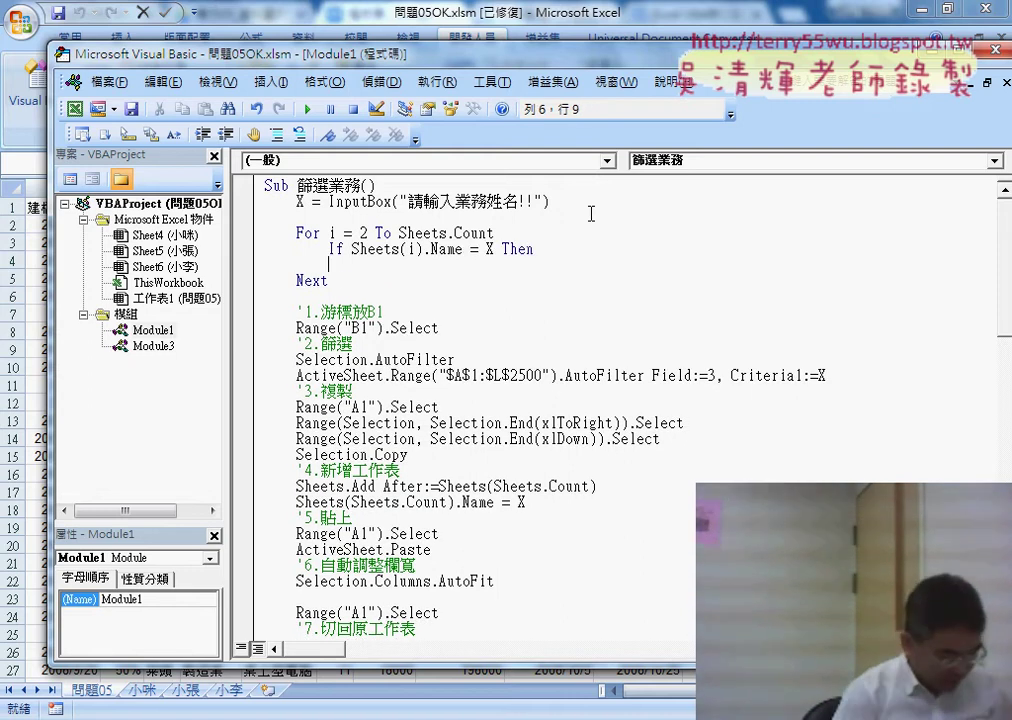
- Close the If block with End If and copy Sheets(i) into its body for the delete statement
{"action": "key", "text": "Return"}
{"action": "type", "text": "end if"}
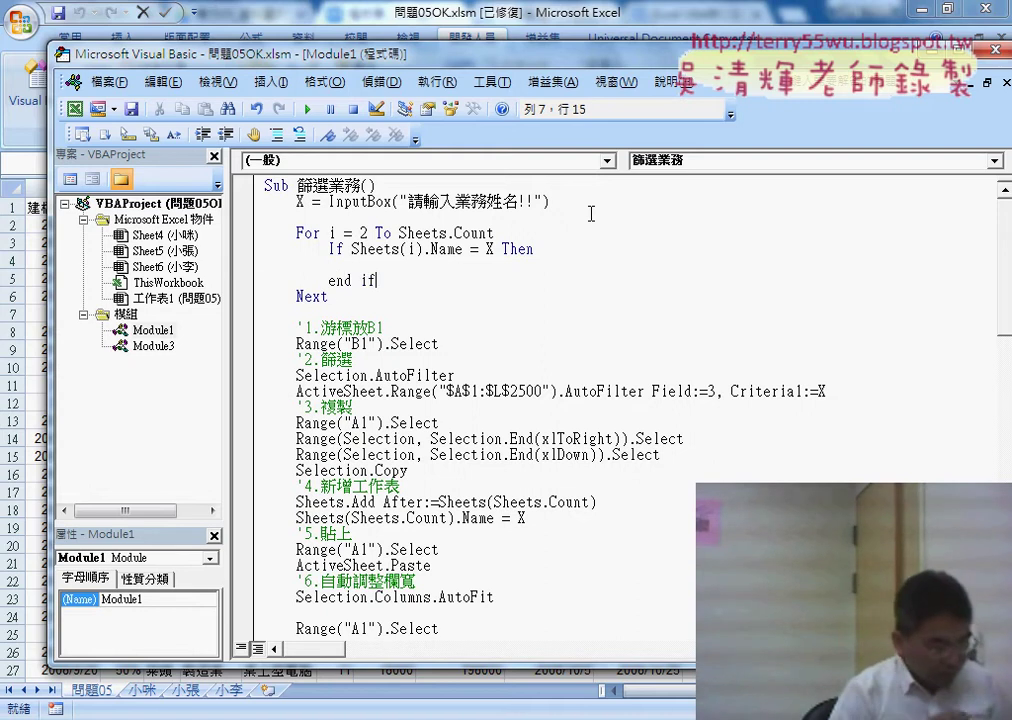
{"action": "key", "text": "Up"}
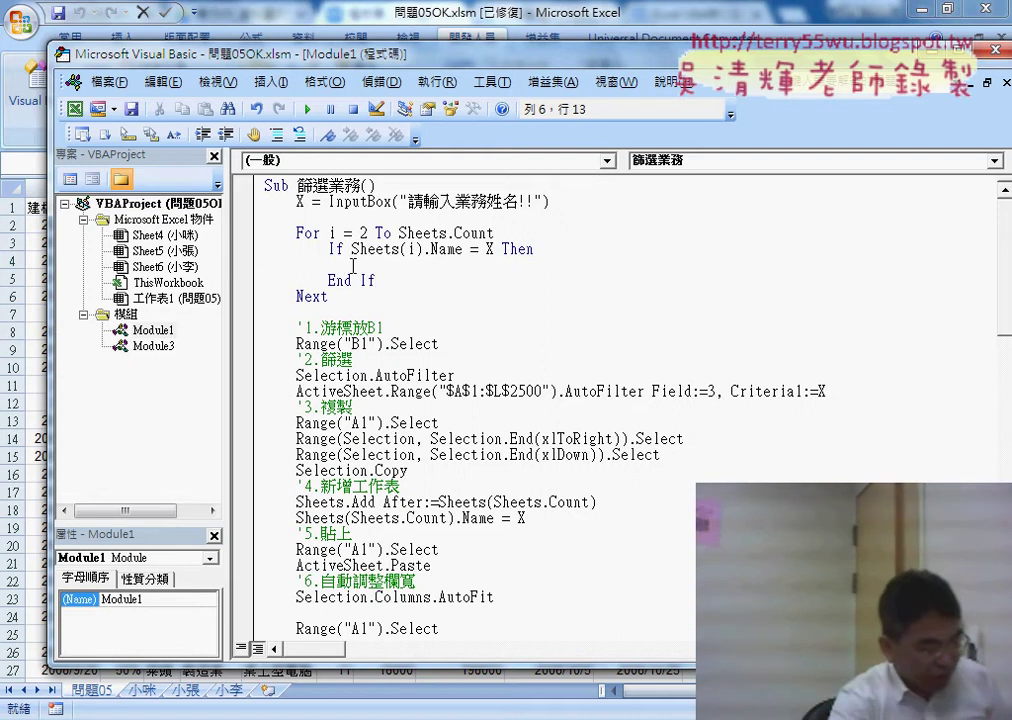
{"action": "left_click_drag", "start_coordinate": [351, 249], "coordinate": [424, 249]}
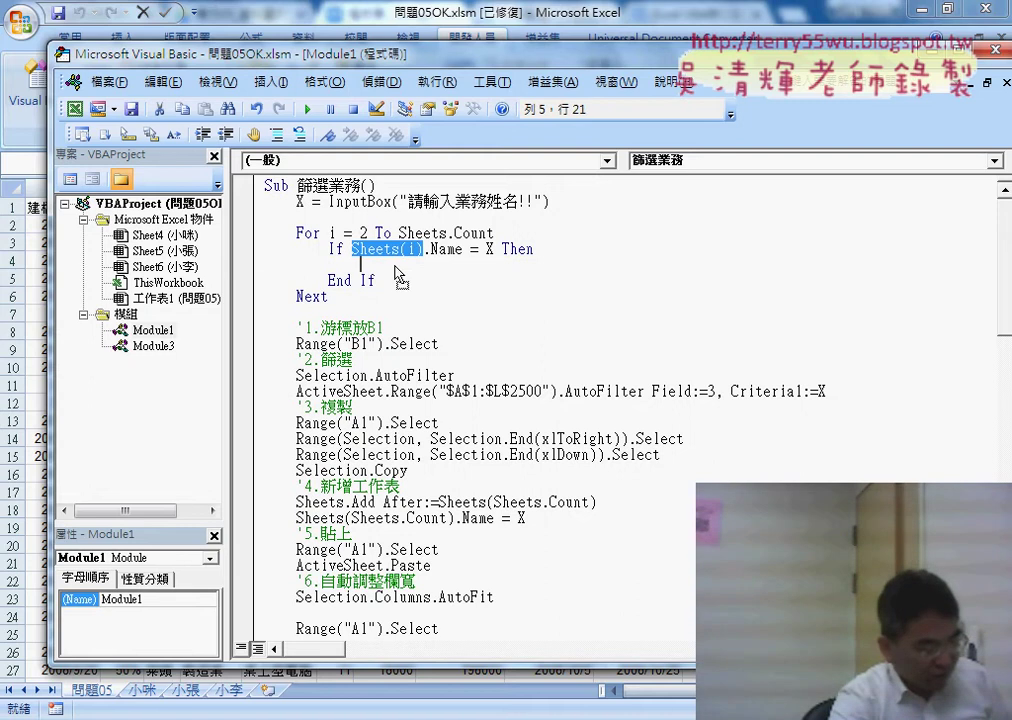
{"action": "key", "text": "ctrl+c"}
{"action": "left_click", "coordinate": [398, 265]}
{"action": "key", "text": "ctrl+v"}
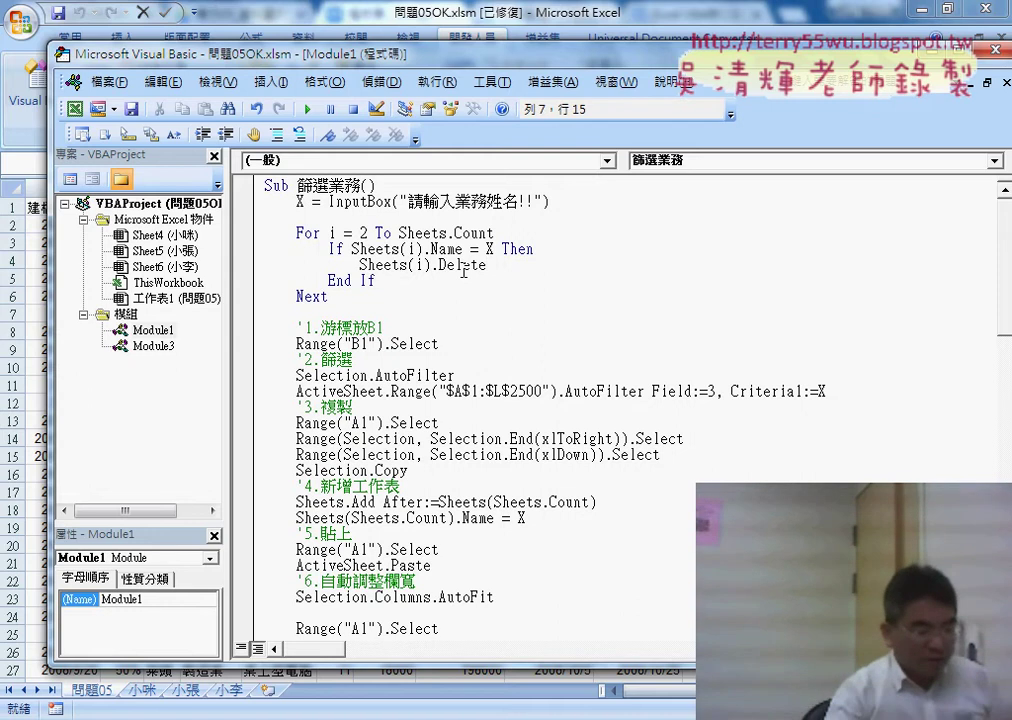
- Add an Exit For line directly below Sheets(i).Delete
{"action": "left_click", "coordinate": [474, 267]}
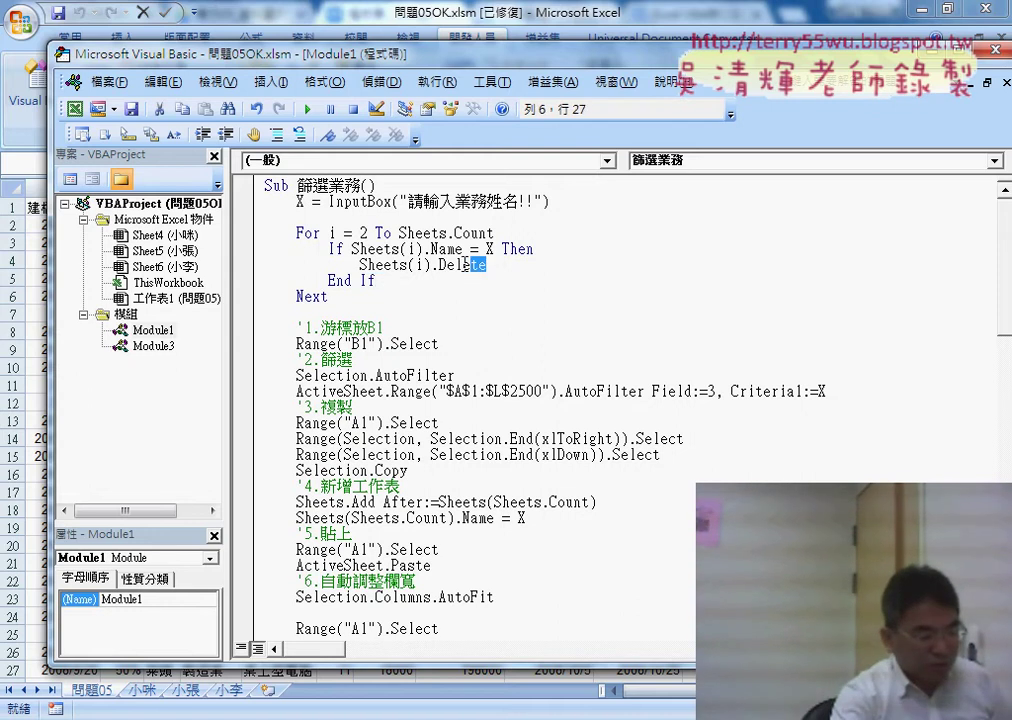
{"action": "key", "text": "shift+Home"}
{"action": "left_click", "coordinate": [497, 252]}
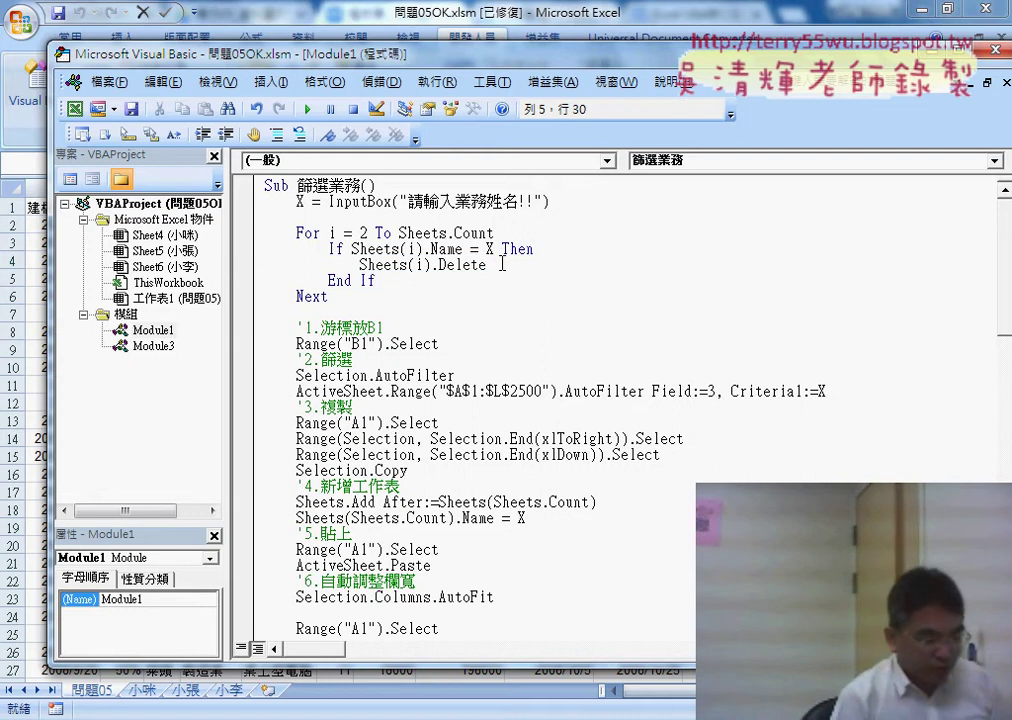
{"action": "key", "text": "Return"}
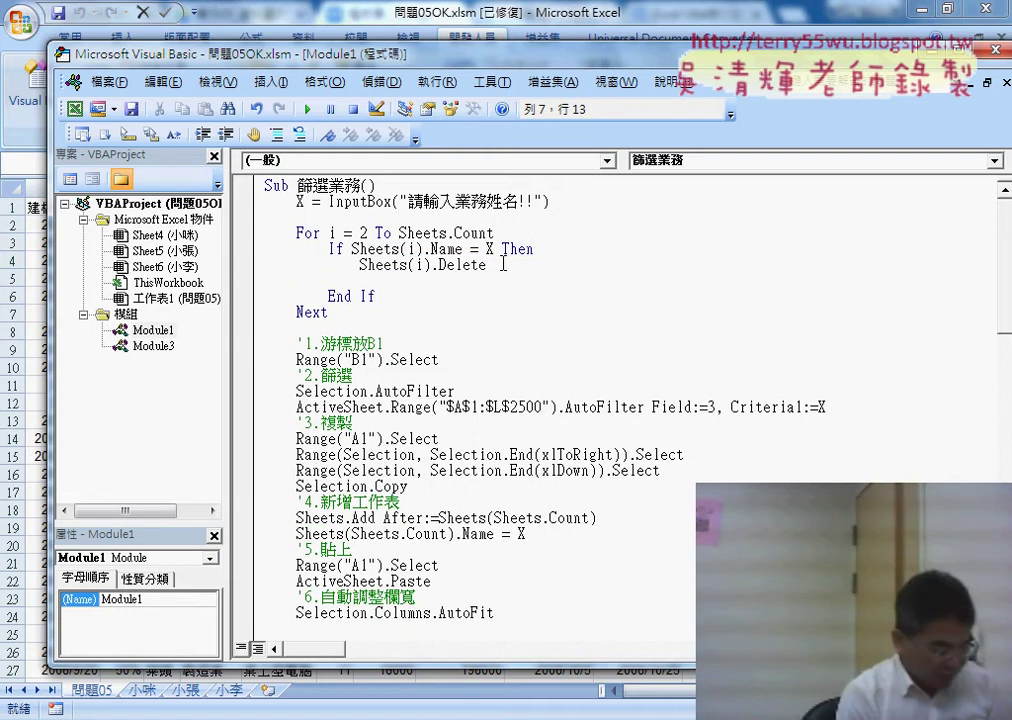
{"action": "type", "text": "exit"}
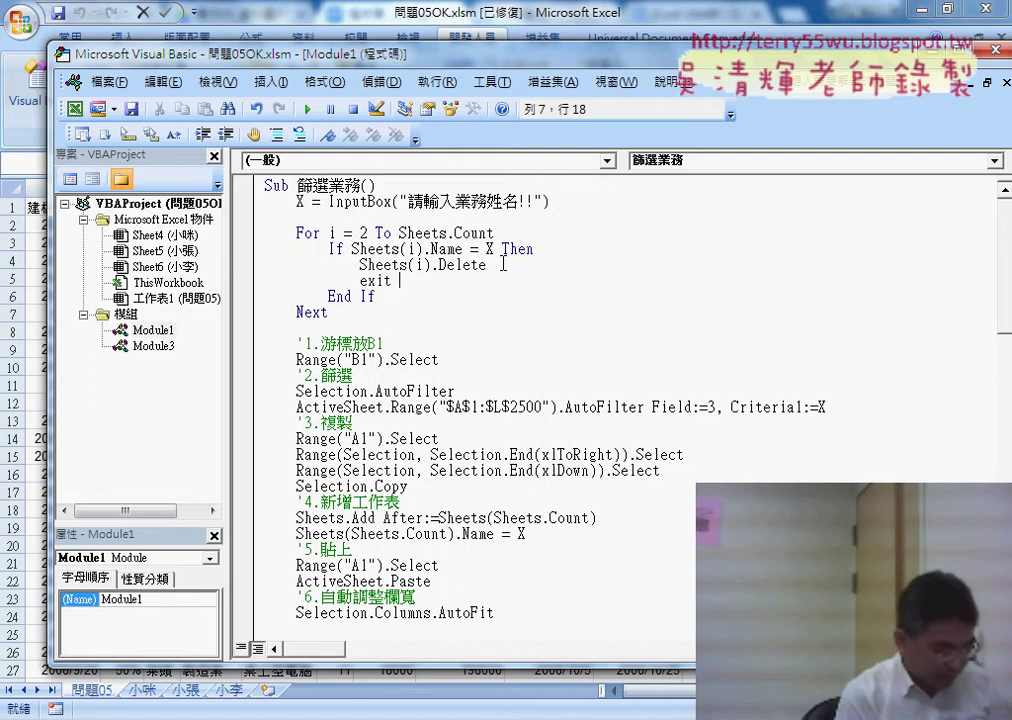
{"action": "type", "text": " for"}
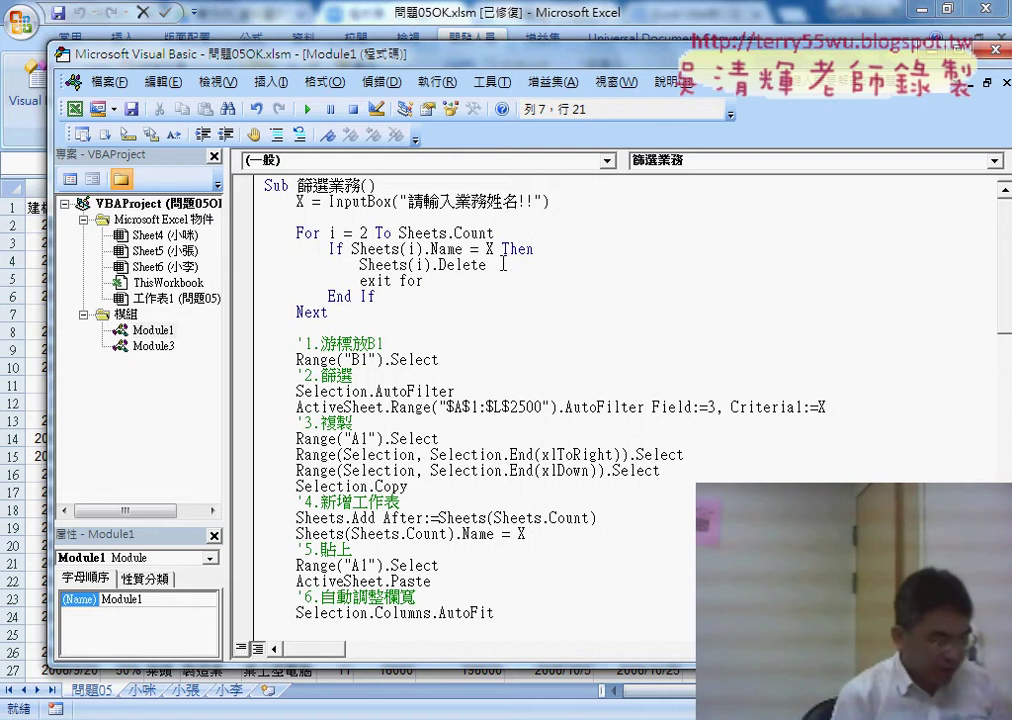
{"action": "key", "text": "Down"}
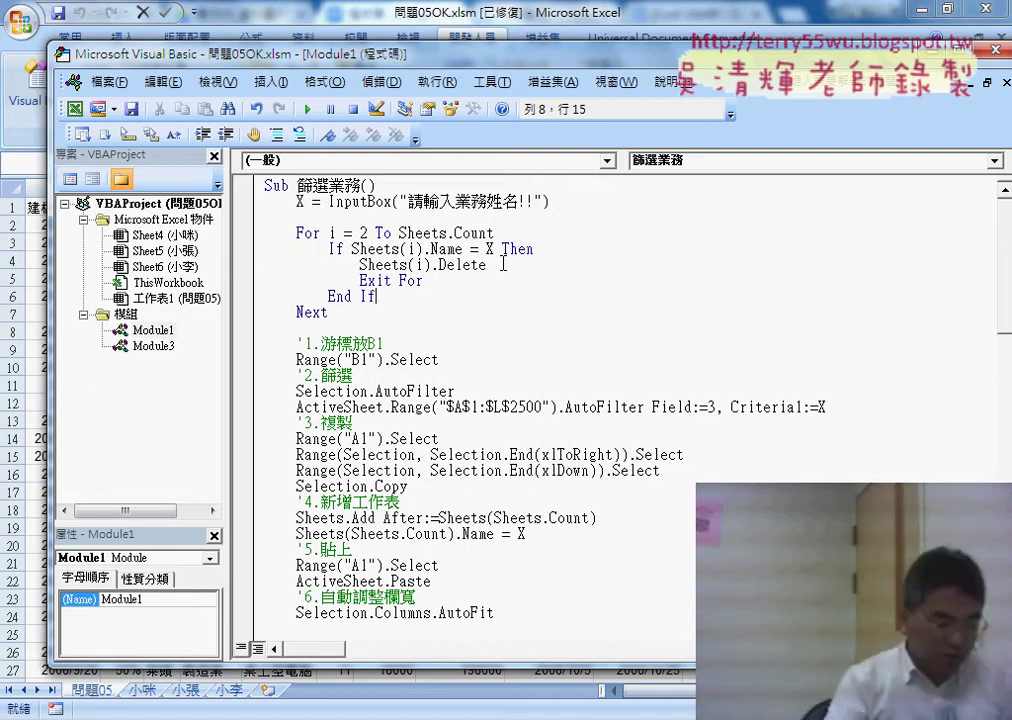
- Highlight the Sheets(i).Delete and Exit For statements to explain them
{"action": "left_click", "coordinate": [361, 280]}
{"action": "key", "text": "shift+End"}
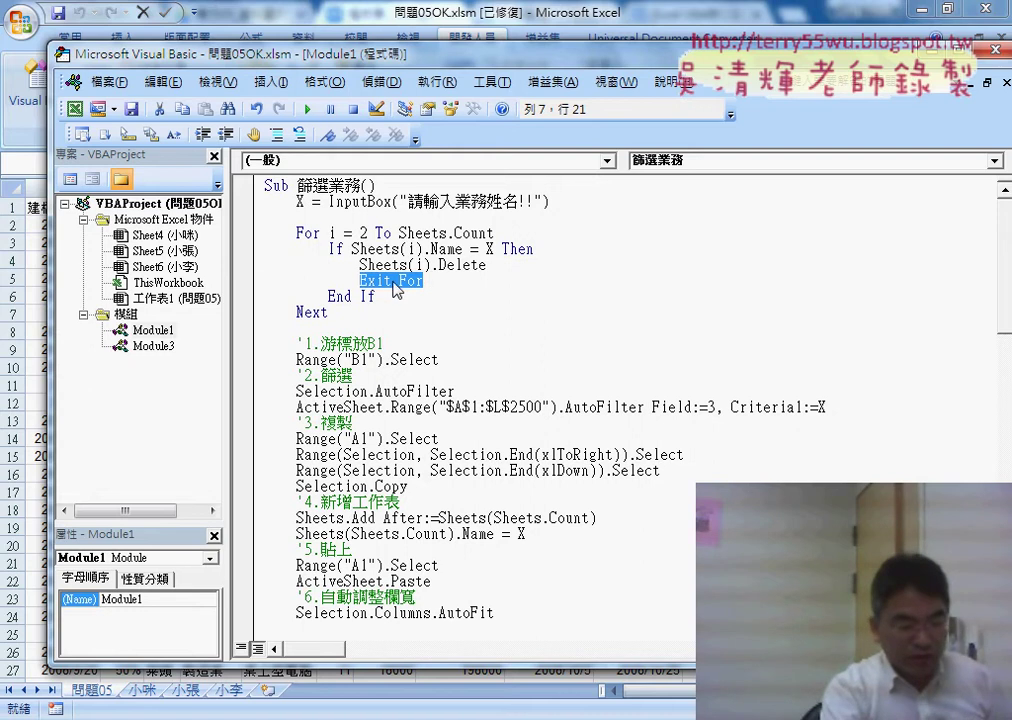
{"action": "left_click_drag", "start_coordinate": [359, 265], "coordinate": [488, 265]}
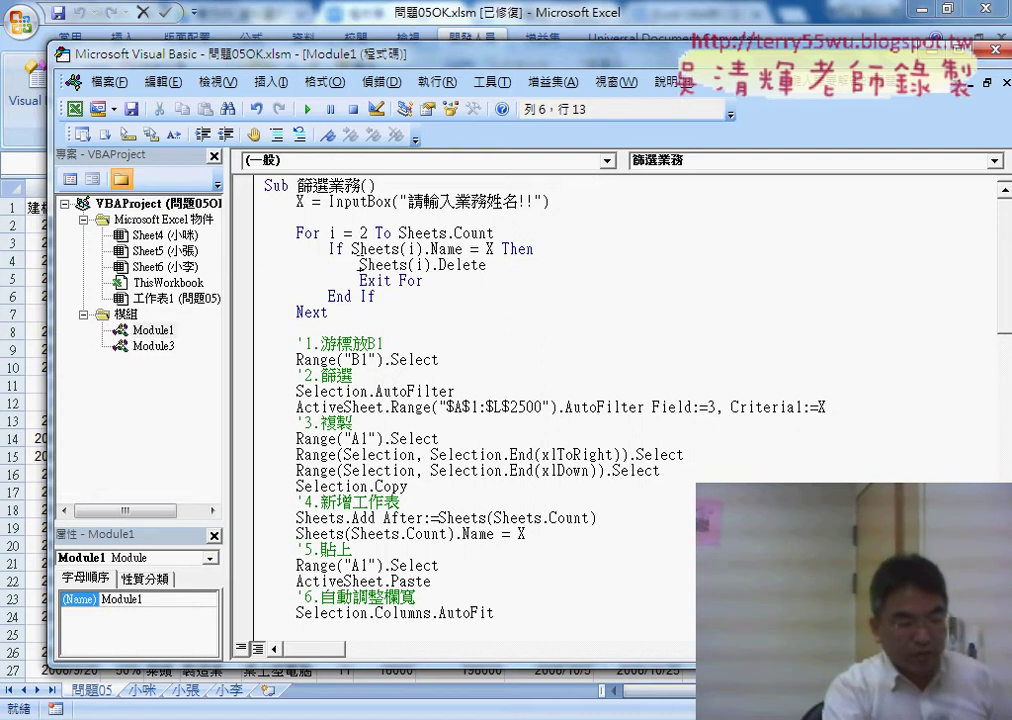
{"action": "left_click_drag", "start_coordinate": [423, 281], "coordinate": [359, 281]}
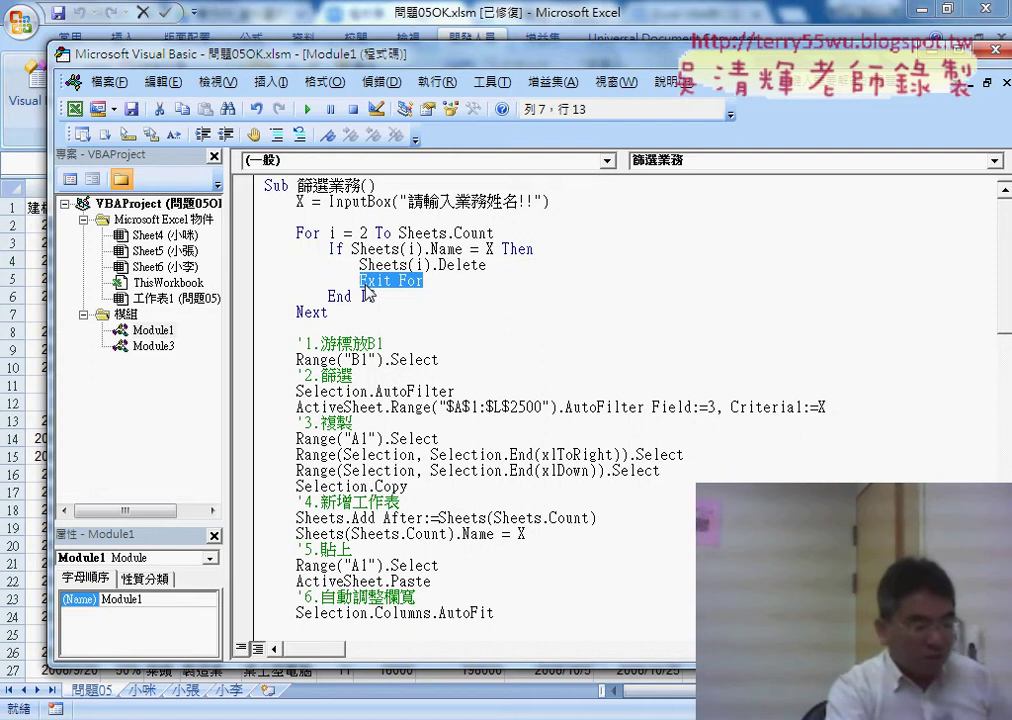
{"action": "left_click_drag", "start_coordinate": [486, 265], "coordinate": [359, 265]}
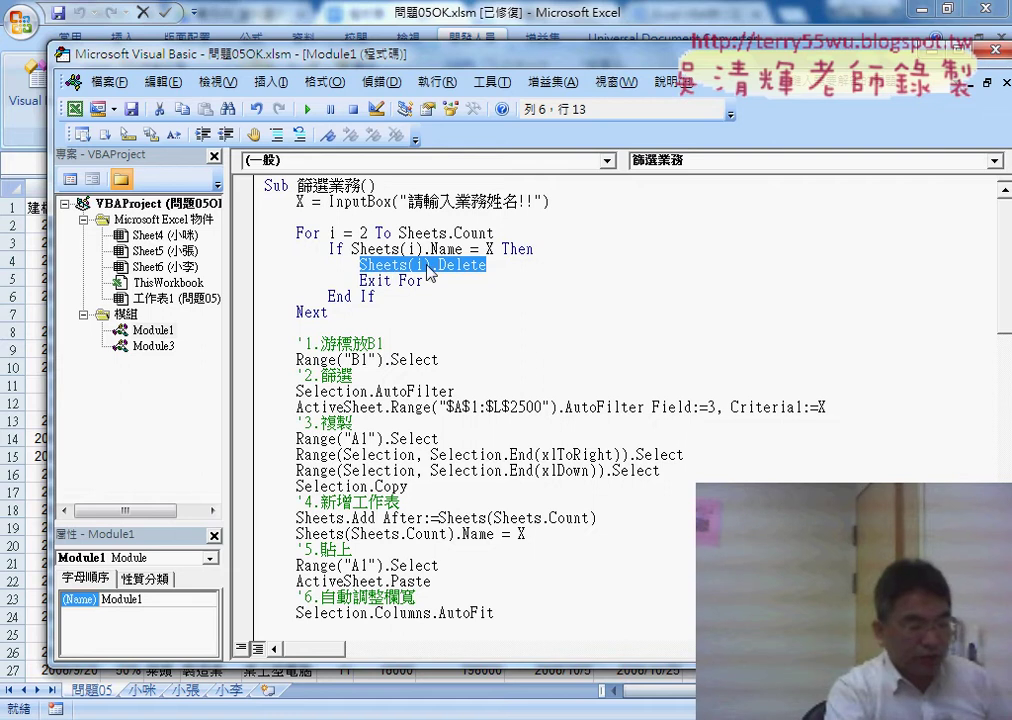
- Insert a blank line below InputBox and set a breakpoint on the For i = 2 To Sheets.Count line
{"action": "left_click", "coordinate": [390, 221]}
{"action": "key", "text": "Return"}
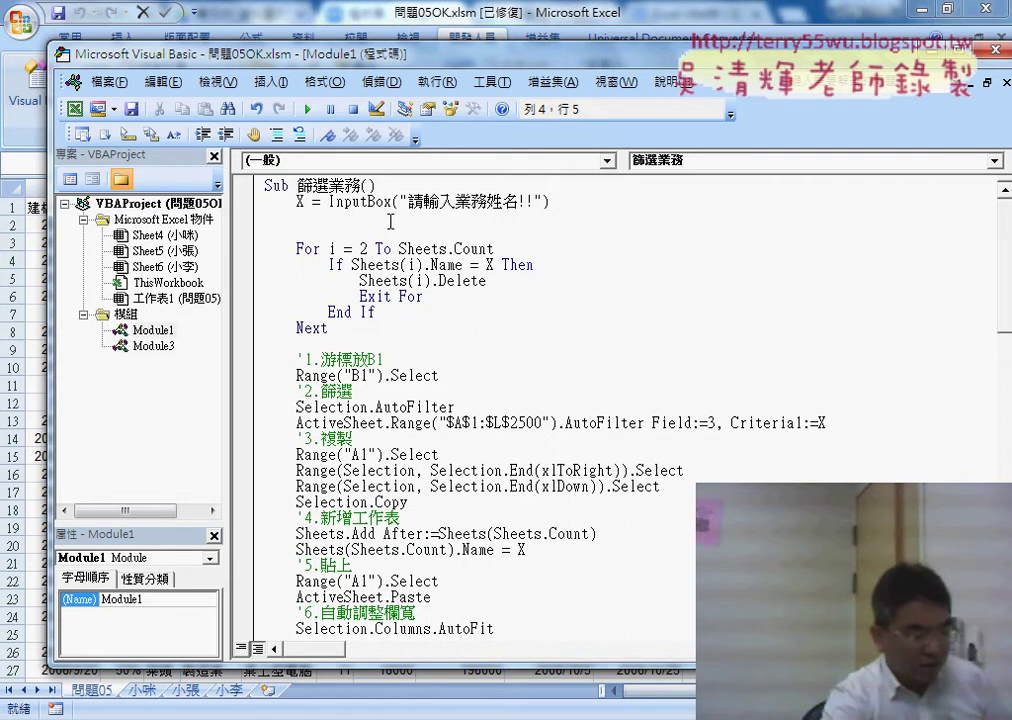
{"action": "key", "text": "F9"}
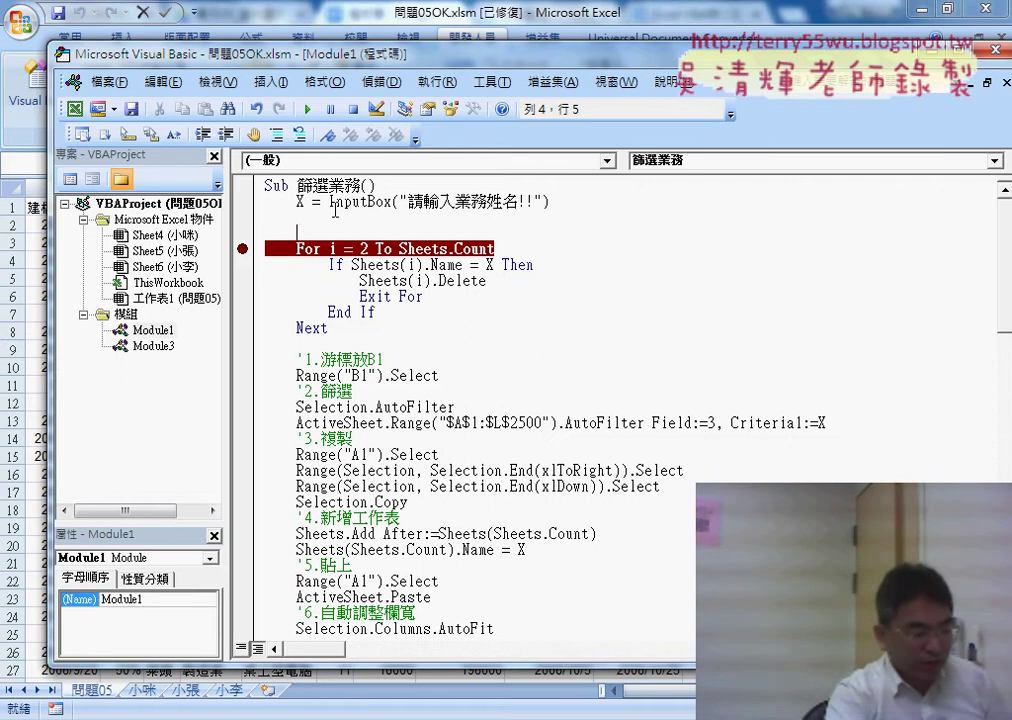
- Remove the extra blank line, run 篩選業務, and enter 小咪 as the salesperson name
{"action": "left_click_drag", "start_coordinate": [296, 217], "coordinate": [256, 220]}
{"action": "key", "text": "Delete"}
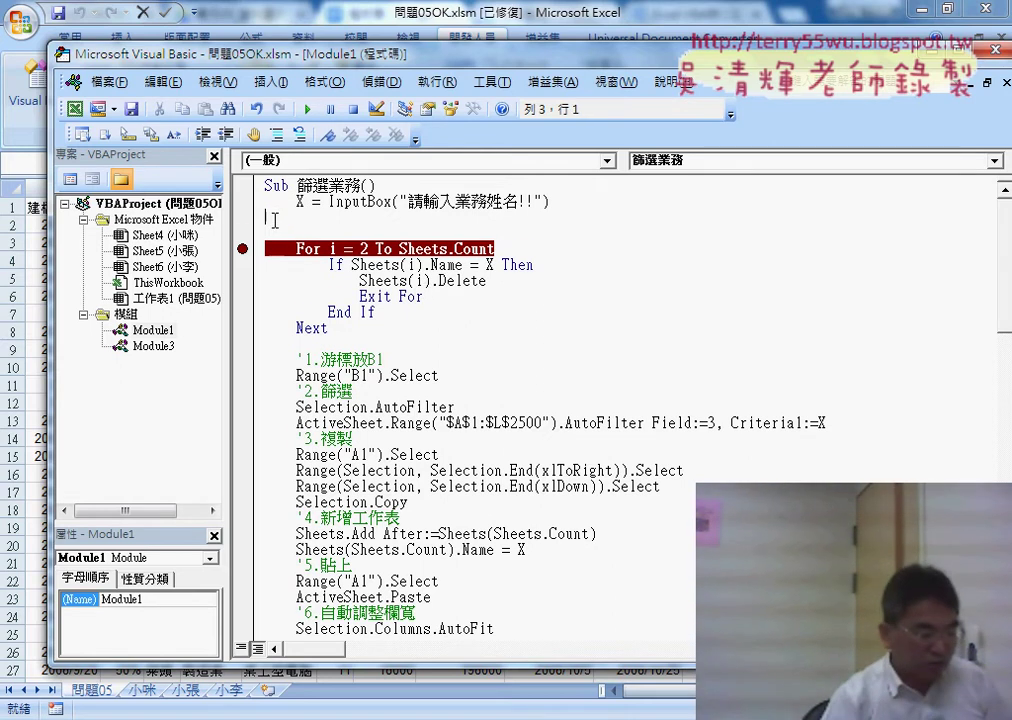
{"action": "key", "text": "Delete"}
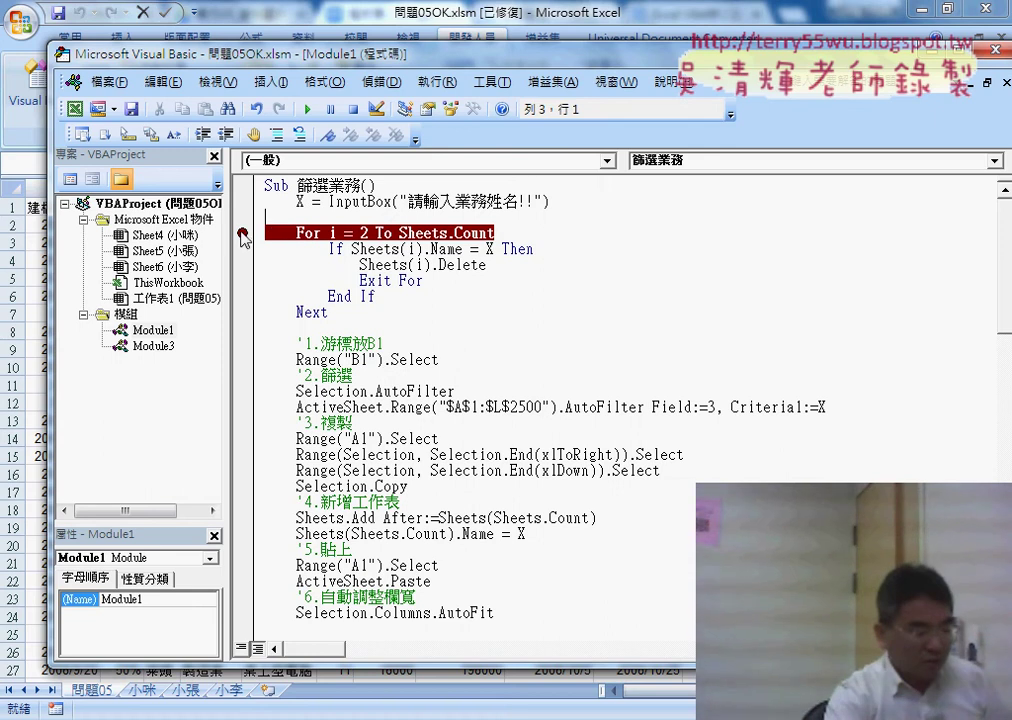
{"action": "left_click", "coordinate": [306, 111]}
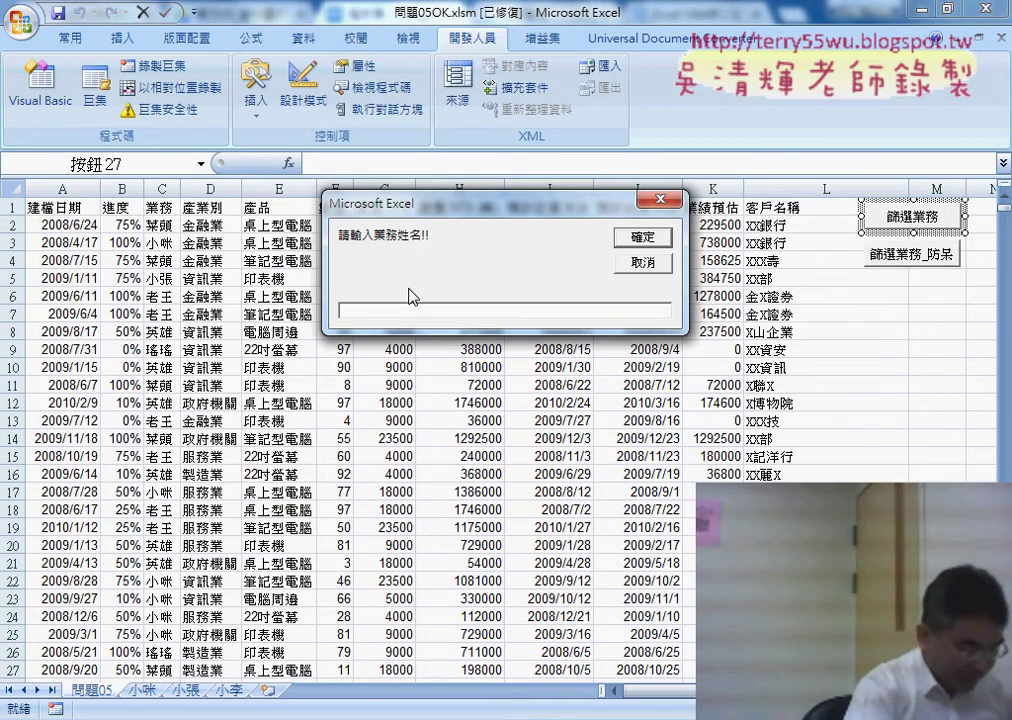
{"action": "type", "text": "cet"}
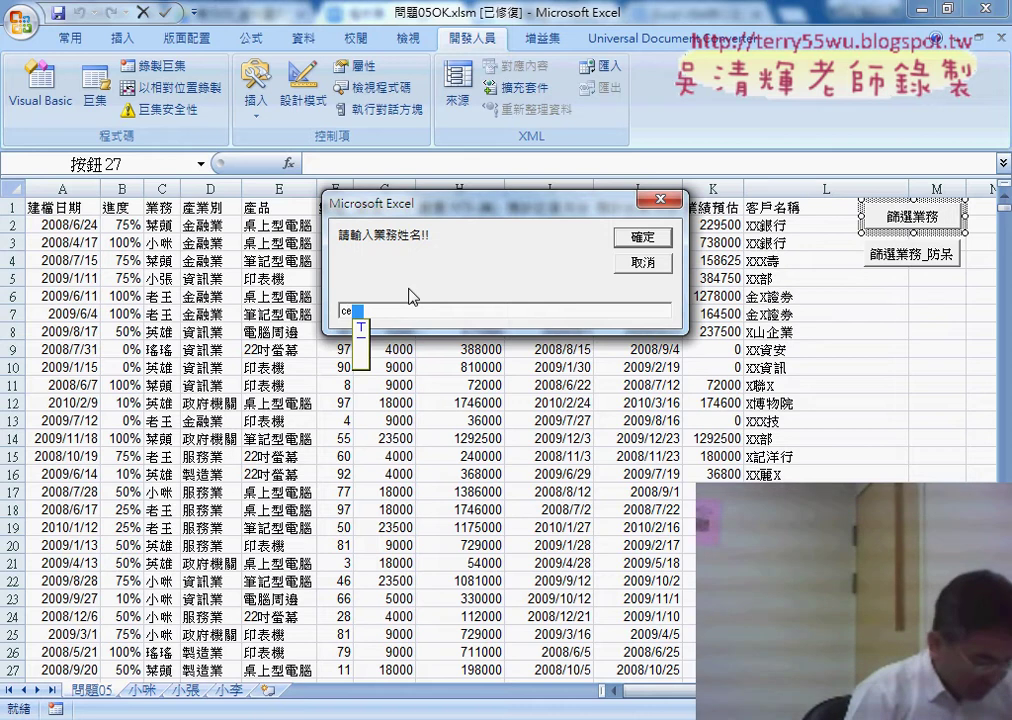
{"action": "key", "text": "BackSpace"}
{"action": "key", "text": "BackSpace"}
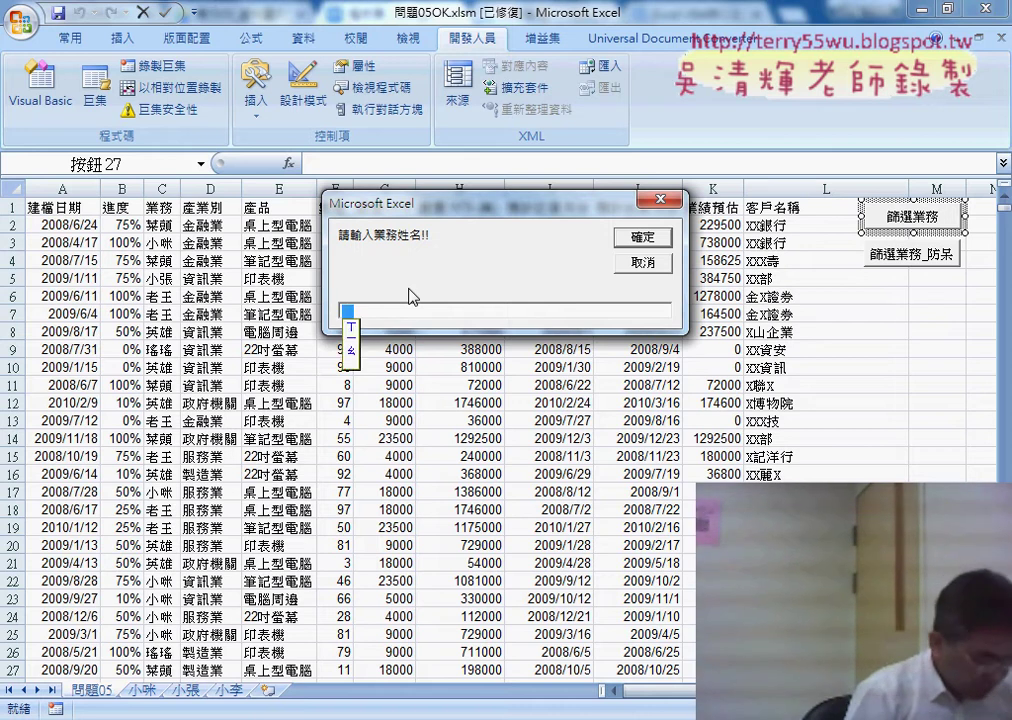
{"action": "type", "text": "小咪"}
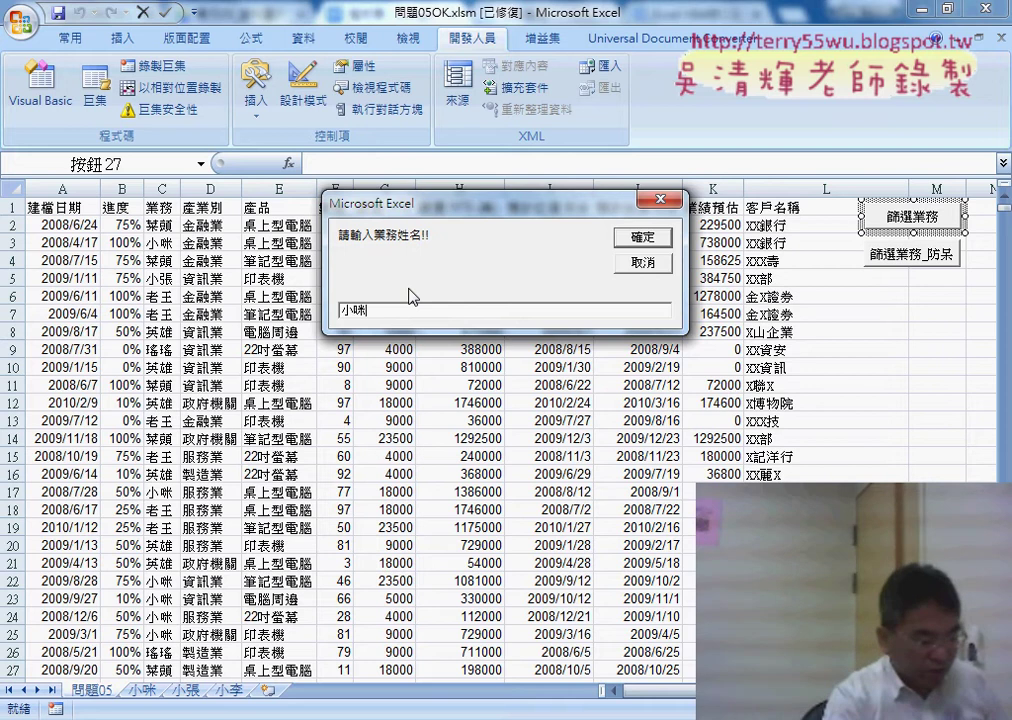
{"action": "key", "text": "Return"}
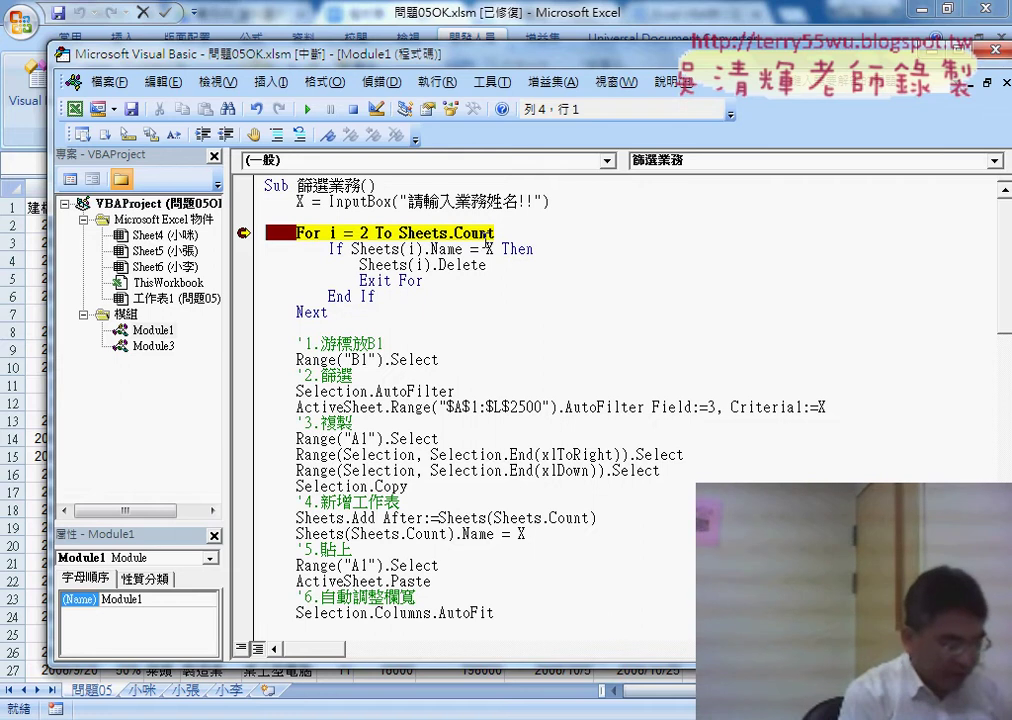
- Step through with F8, confirm 刪除 for the old 小咪 sheet, and continue to the end
{"action": "key", "text": "F8"}
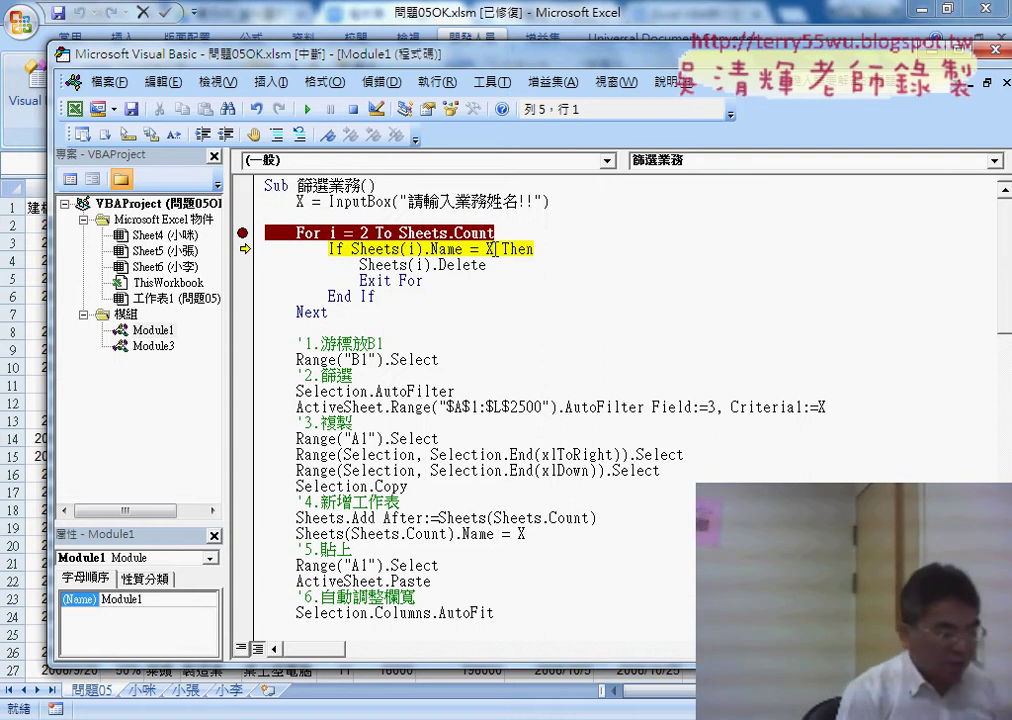
{"action": "key", "text": "F8"}
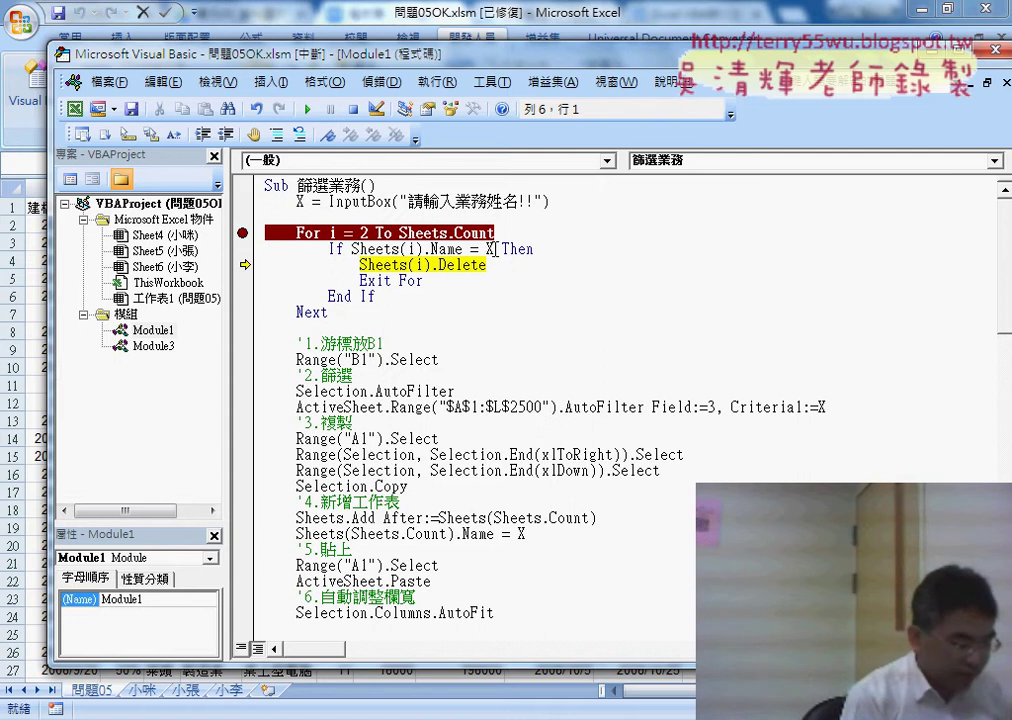
{"action": "key", "text": "F8"}
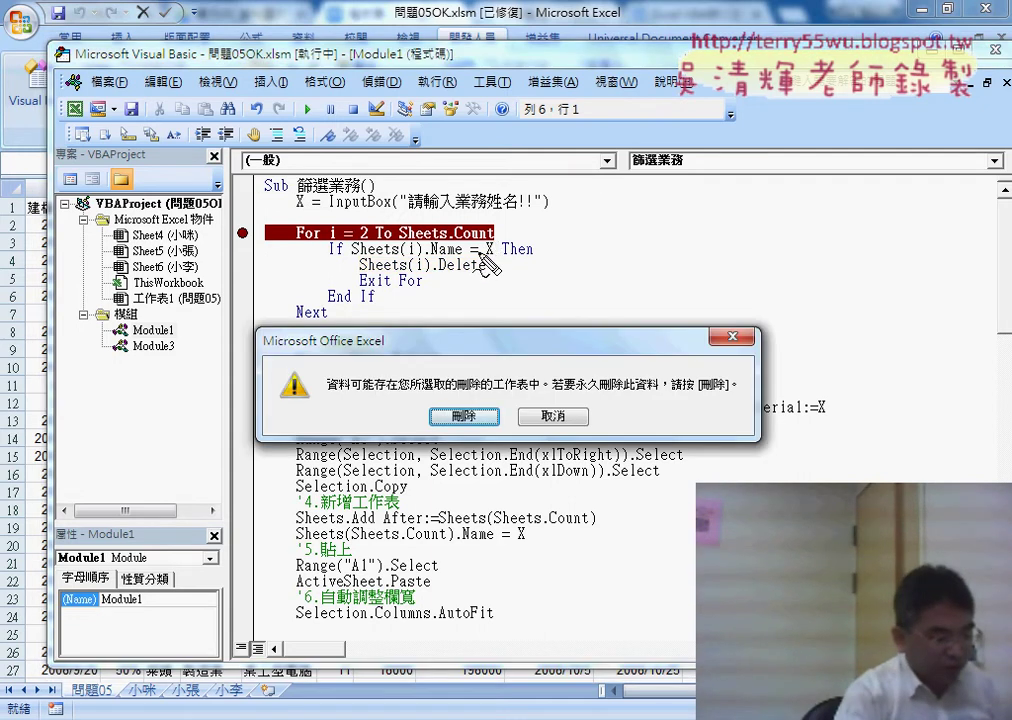
{"action": "mouse_move", "coordinate": [252, 328]}
{"action": "left_mouse_down"}
{"action": "mouse_move", "coordinate": [310, 318]}
{"action": "mouse_move", "coordinate": [727, 452]}
{"action": "mouse_move", "coordinate": [752, 442]}
{"action": "left_mouse_up"}
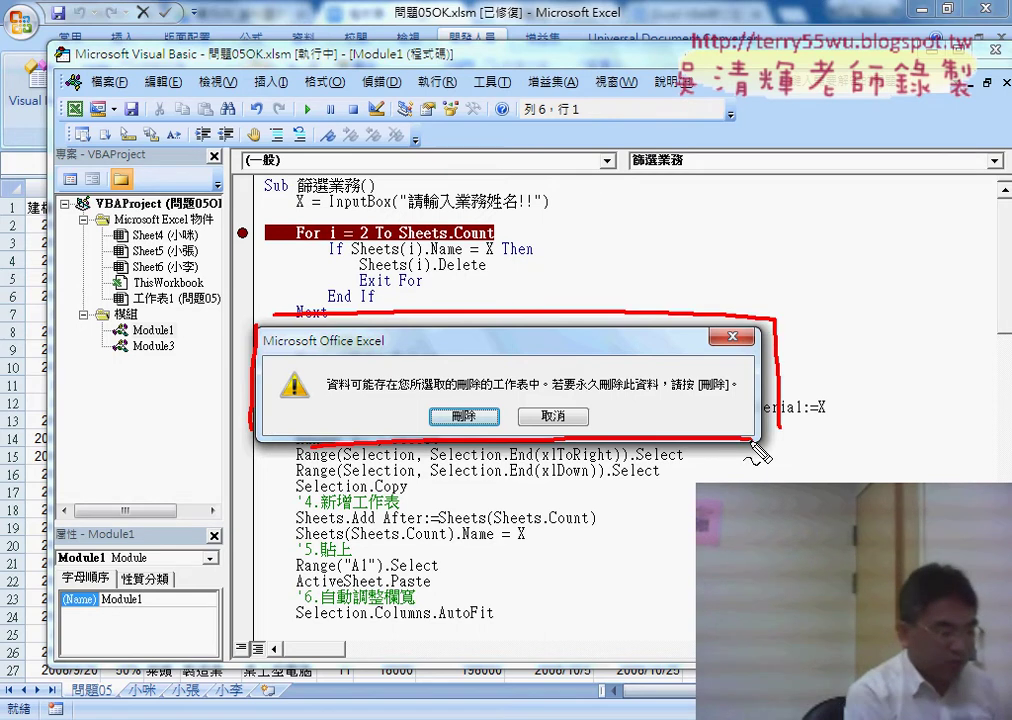
{"action": "key", "text": "Escape"}
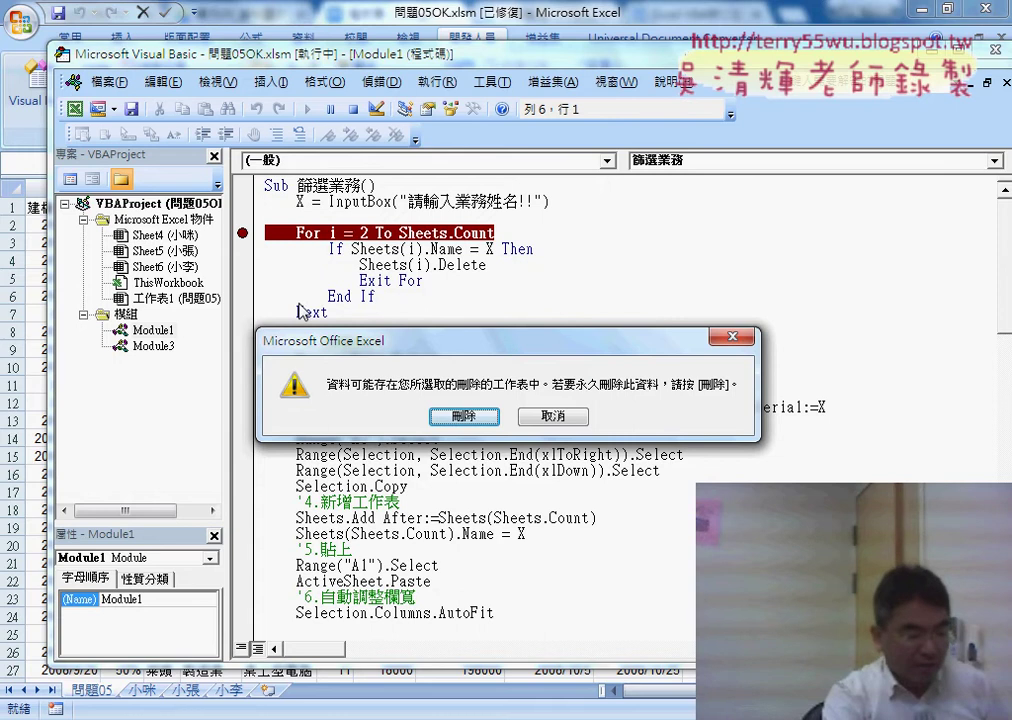
{"action": "left_click", "coordinate": [463, 416]}
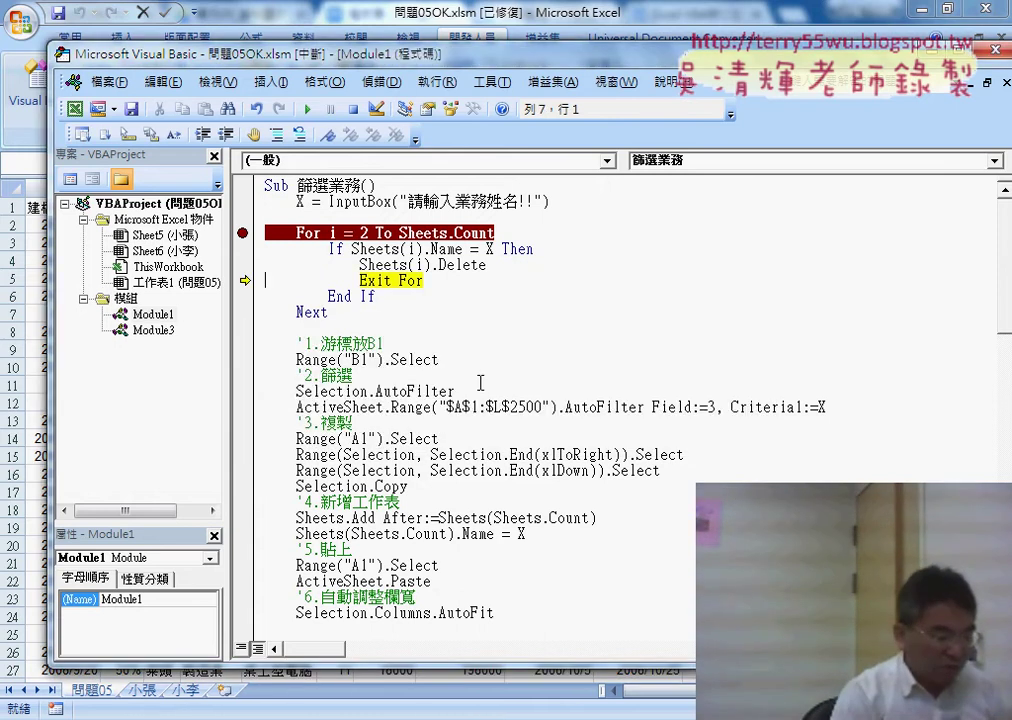
{"action": "key", "text": "F8"}
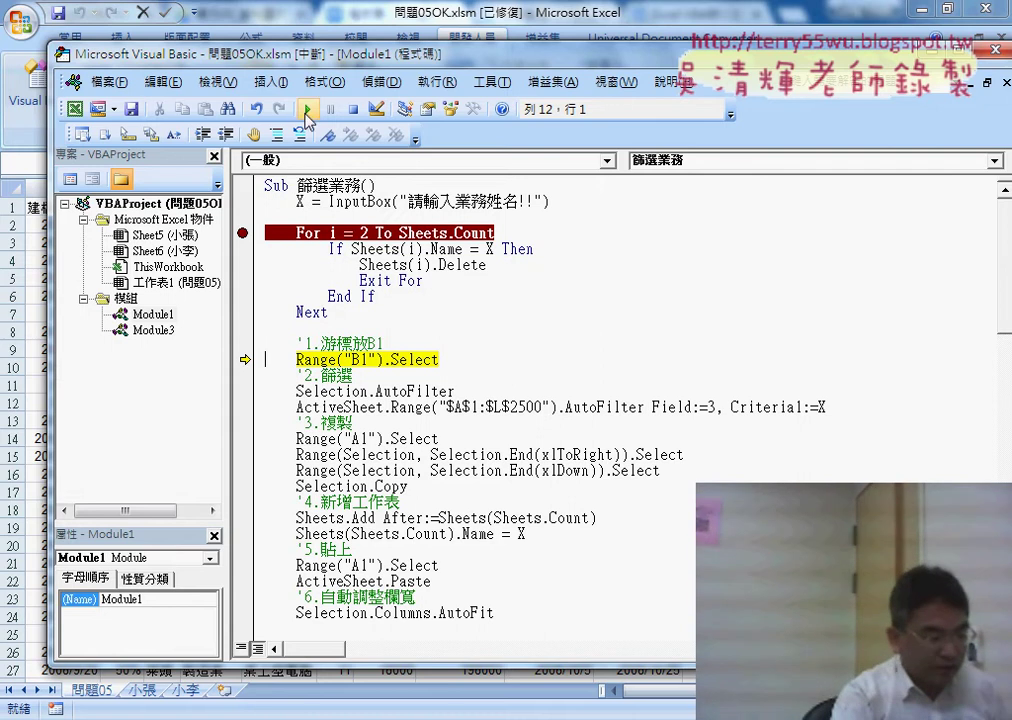
{"action": "left_click", "coordinate": [307, 110]}
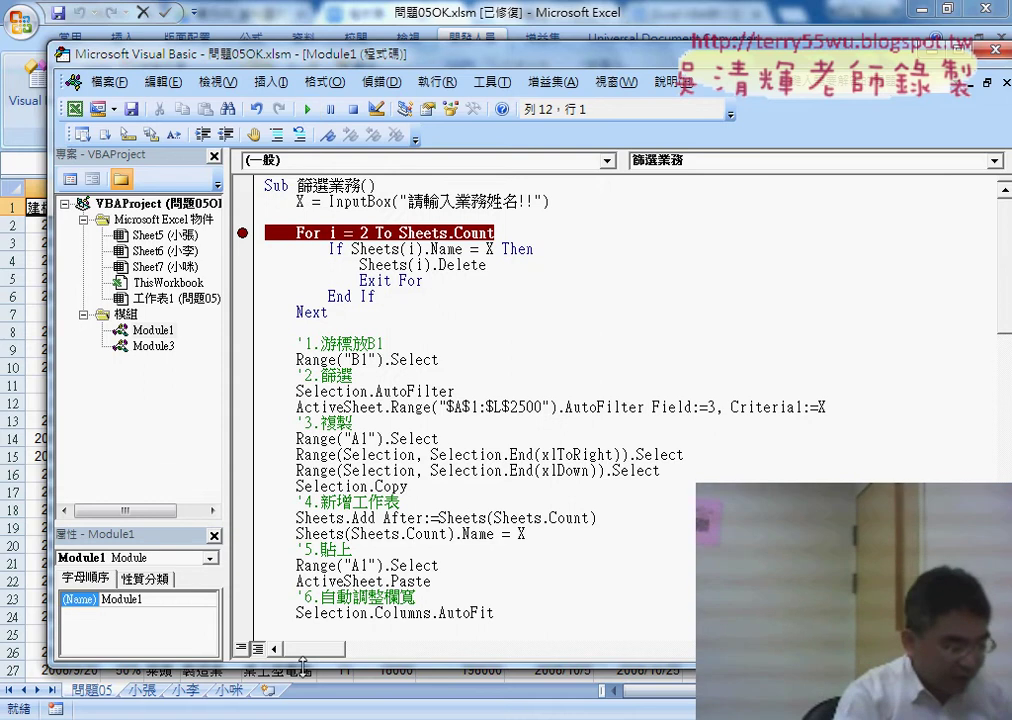
{"action": "left_click", "coordinate": [232, 691]}
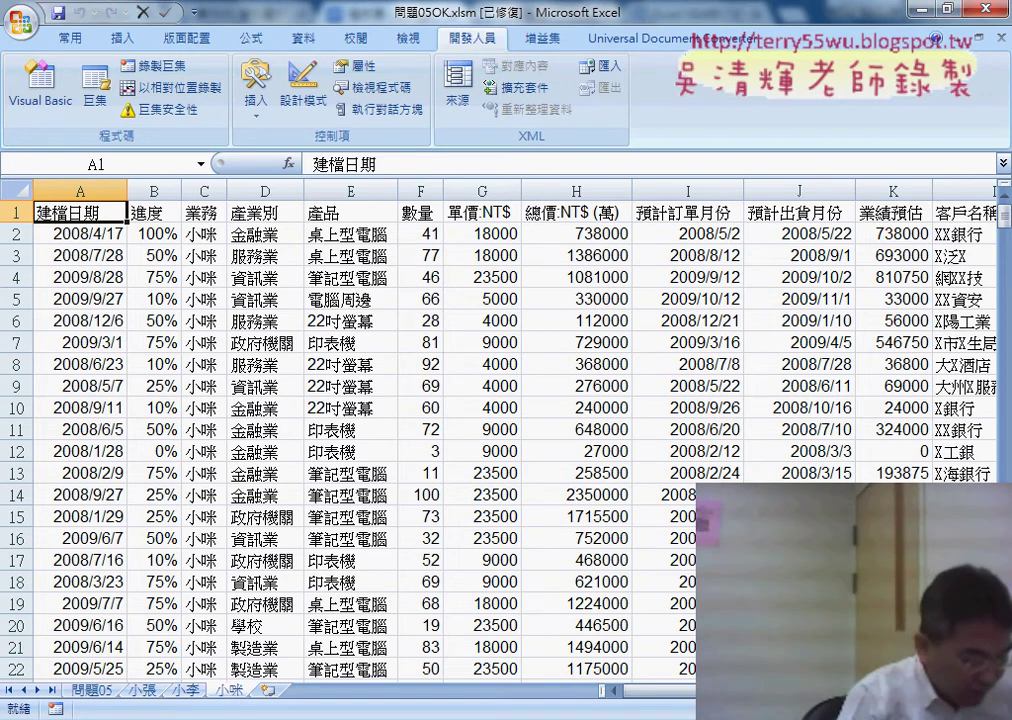
{"action": "key", "text": "alt+Tab"}
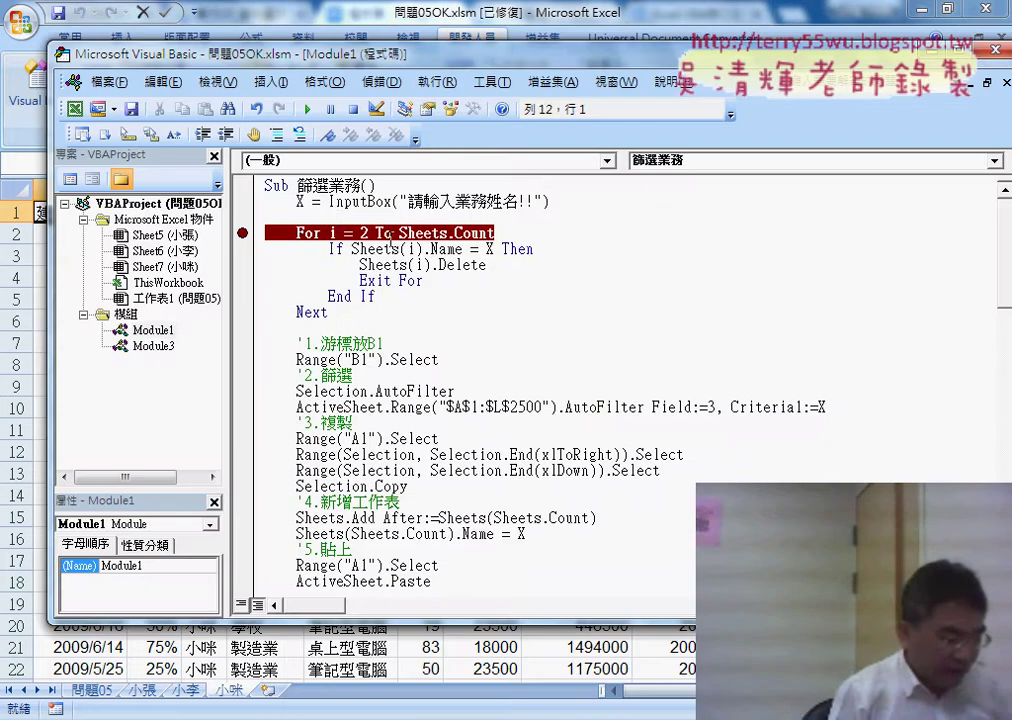
{"action": "left_click", "coordinate": [338, 218]}
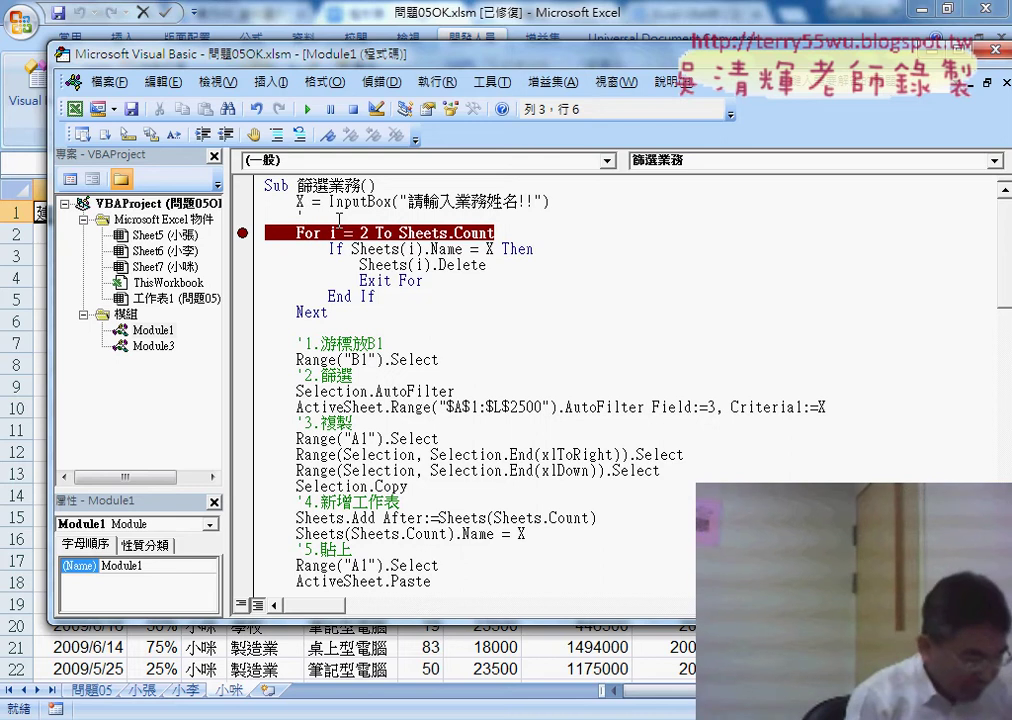
- Add a '防呆1： comment line above the sheet-deleting loop
{"action": "type", "text": "f"}
{"action": "key", "text": "BackSpace"}
{"action": "key", "text": "BackSpace"}
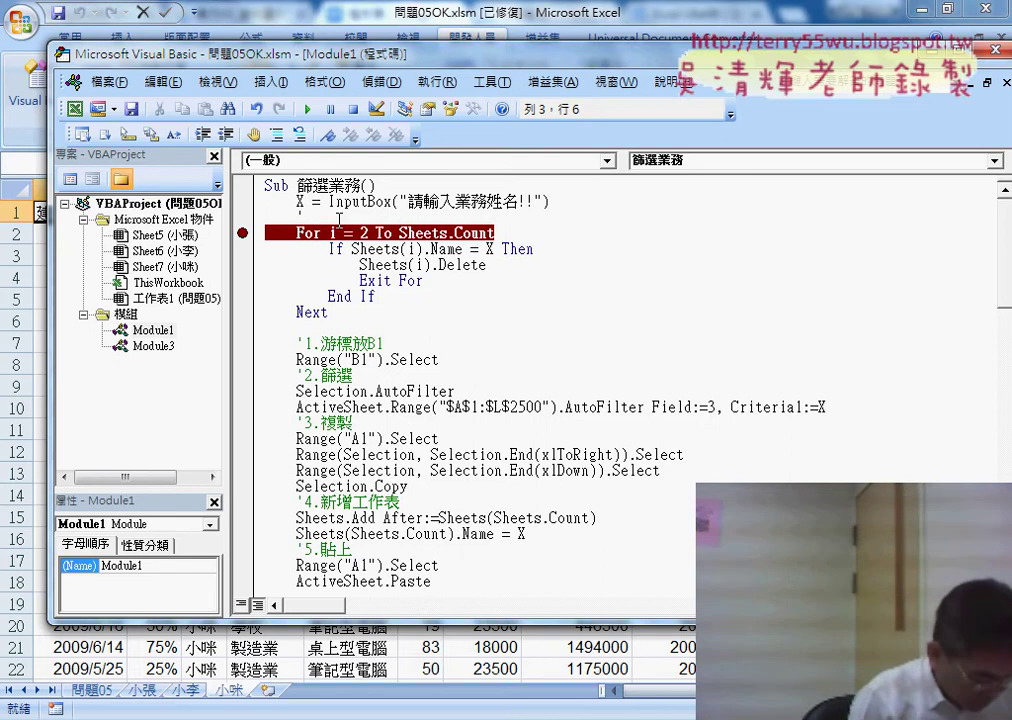
{"action": "type", "text": "防"}
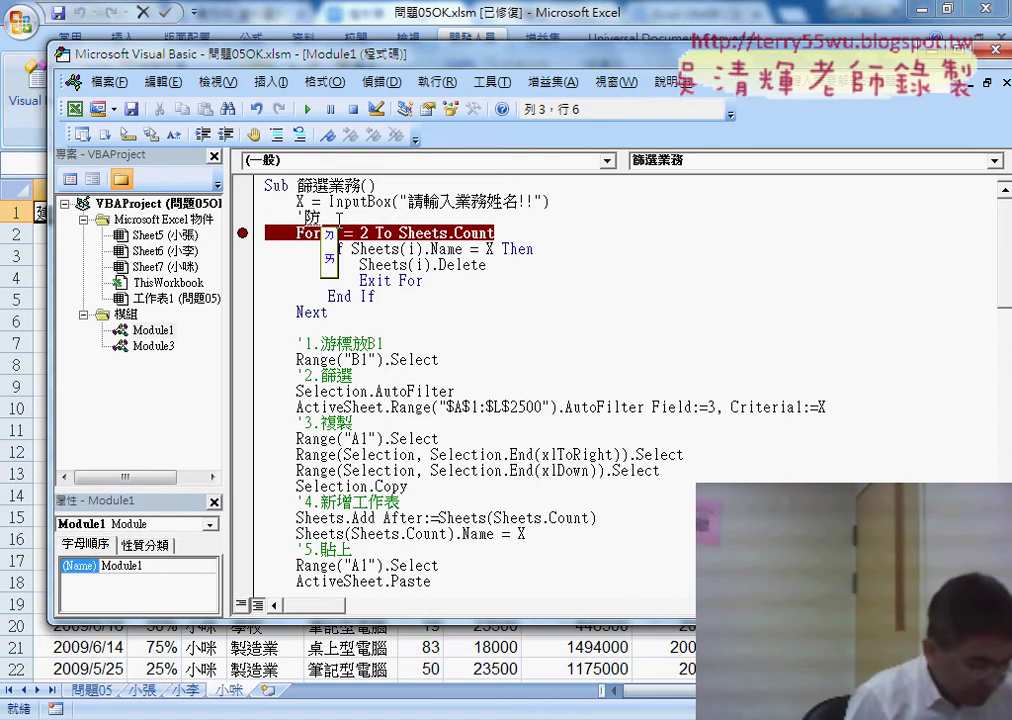
{"action": "type", "text": "呆"}
{"action": "left_click", "coordinate": [340, 217]}
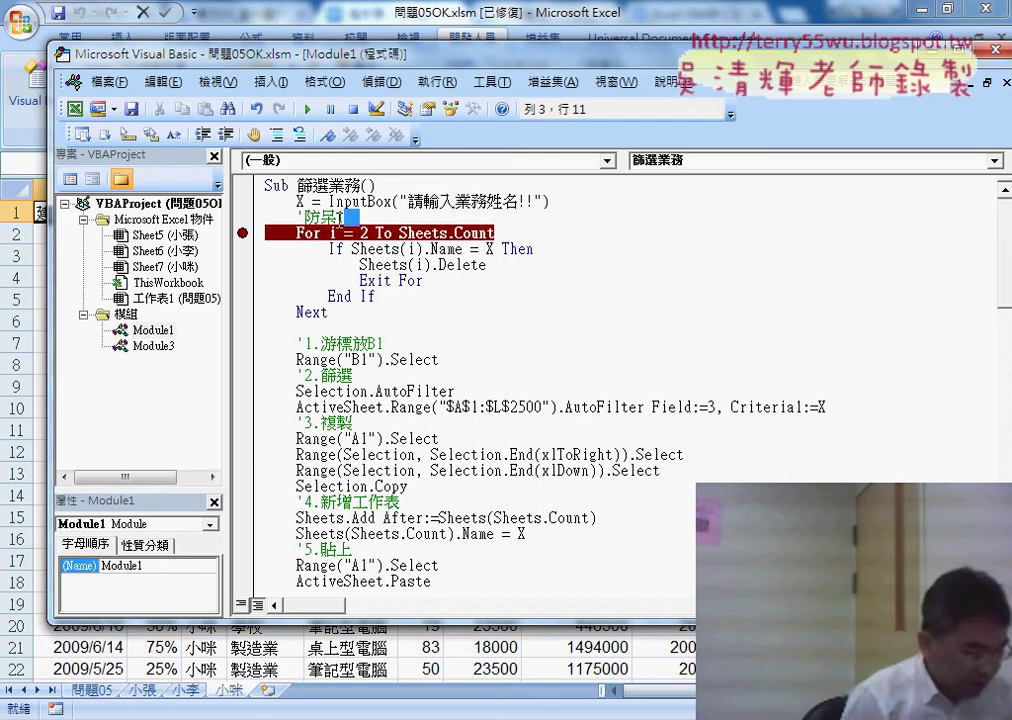
{"action": "type", "text": "："}
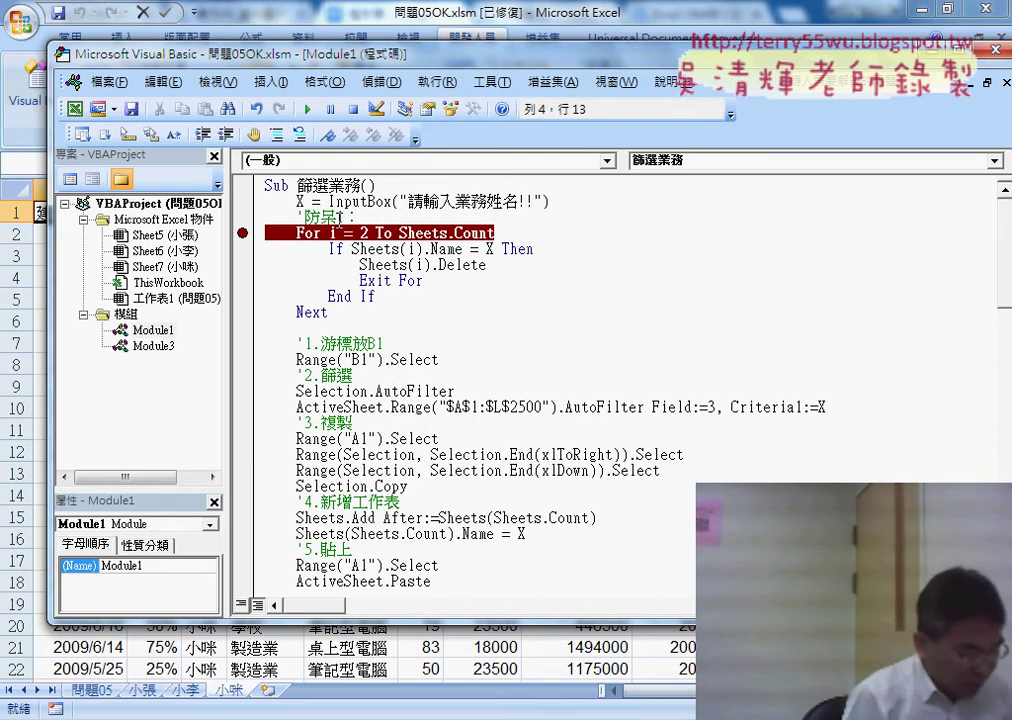
{"action": "key", "text": "Return"}
{"action": "type", "text": "applicatio"}
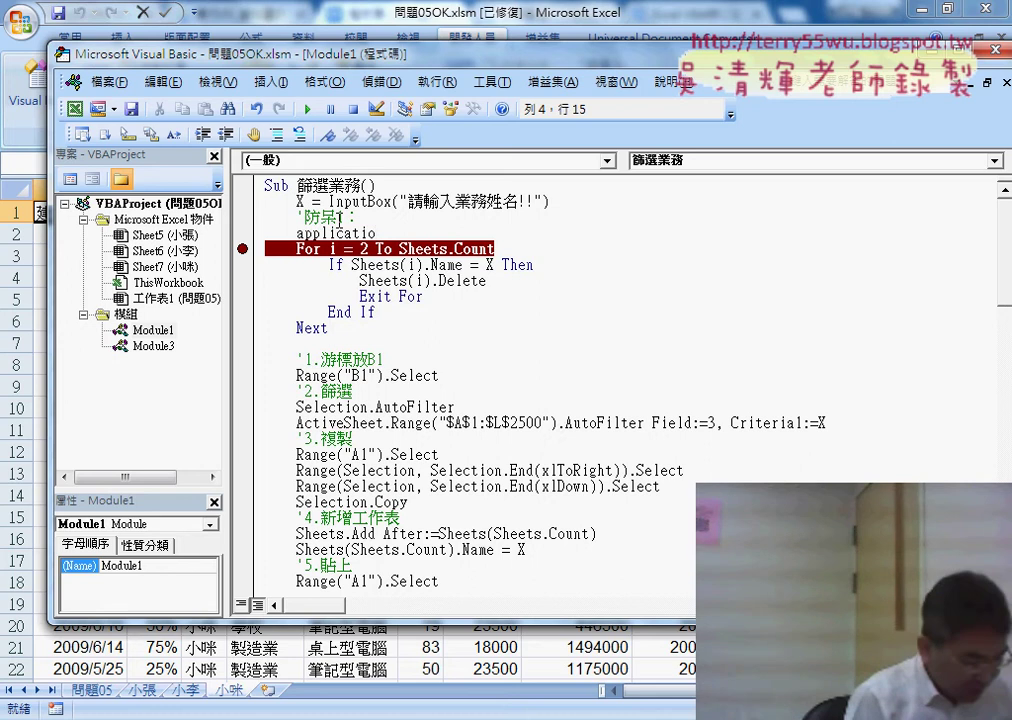
- Insert Application.DisplayAlerts = False before the For loop
{"action": "type", "text": "n.d"}
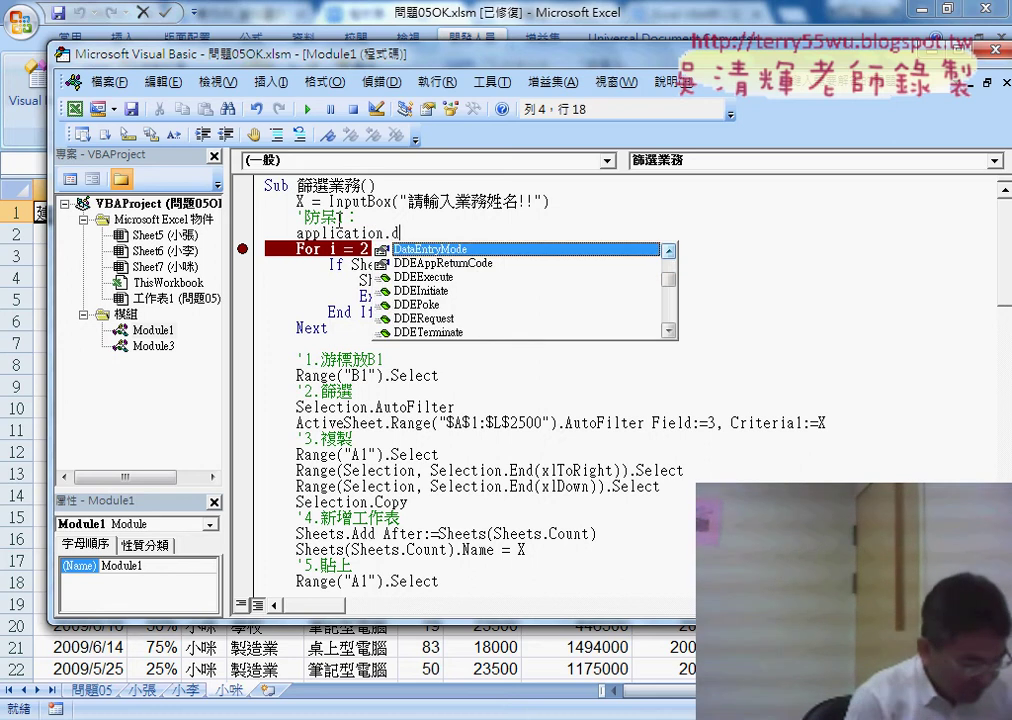
{"action": "type", "text": "i"}
{"action": "type", "text": "s "}
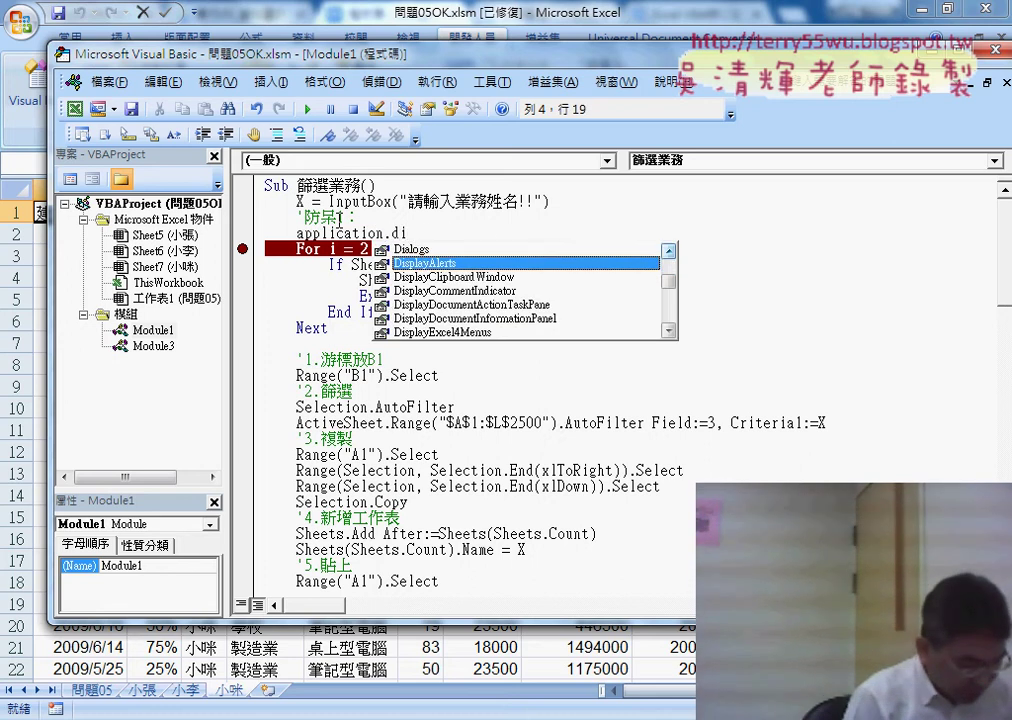
{"action": "type", "text": "="}
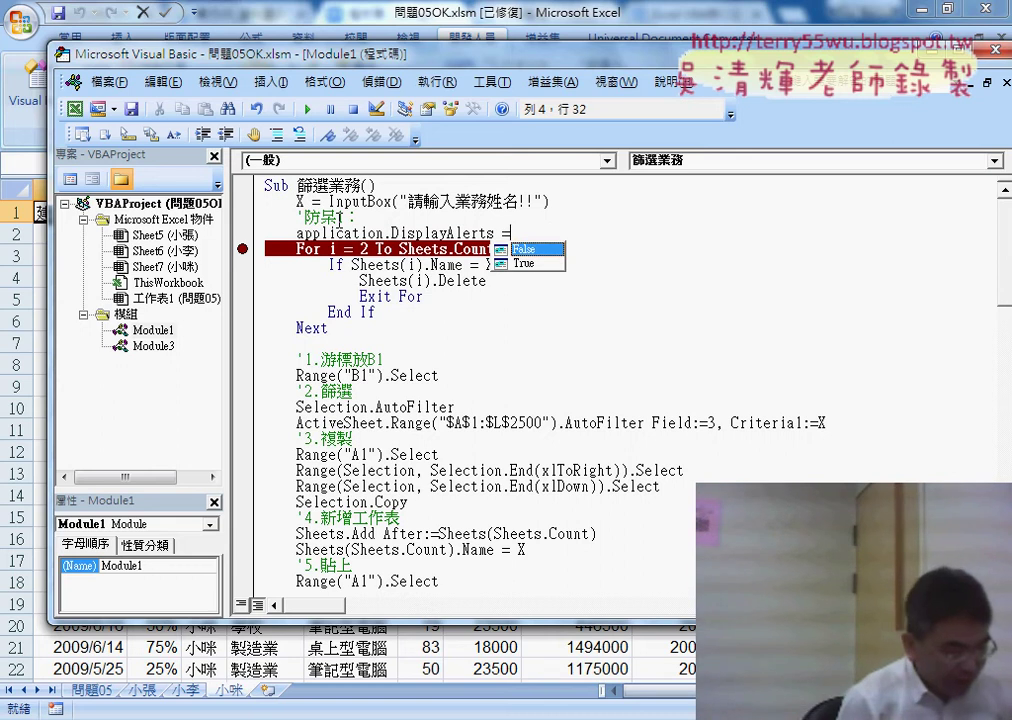
{"action": "key", "text": "Tab"}
{"action": "key", "text": "Left"}
{"action": "key", "text": "Left"}
{"action": "key", "text": "Left"}
{"action": "key", "text": "Left"}
{"action": "key", "text": "Left"}
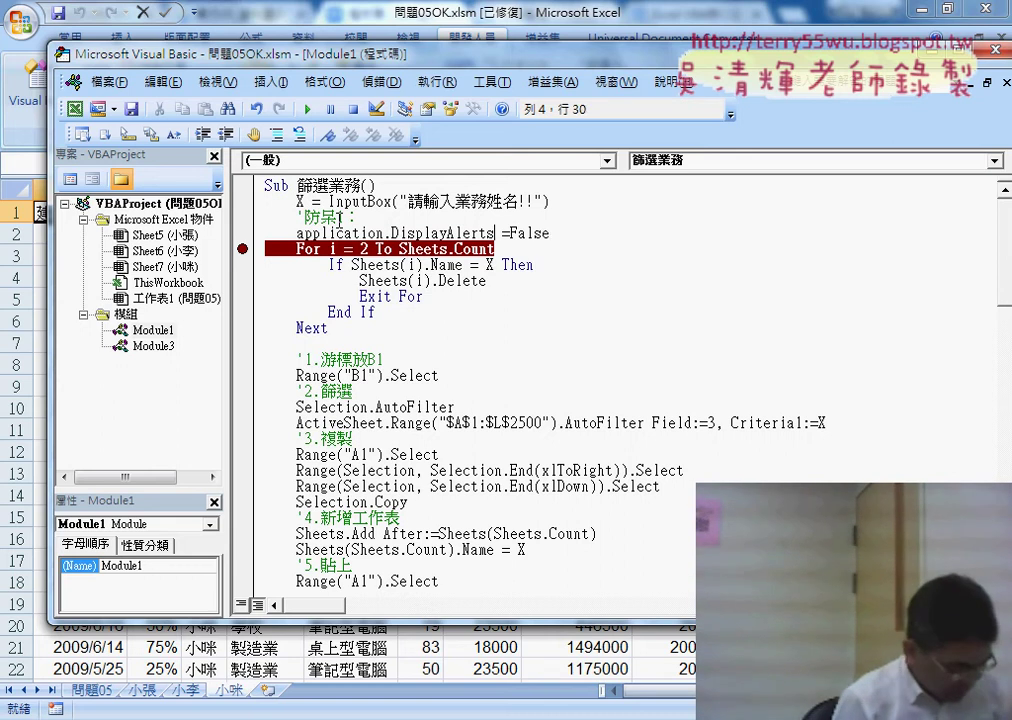
{"action": "key", "text": "Left"}
{"action": "key", "text": "shift+Home"}
{"action": "key", "text": "Down"}
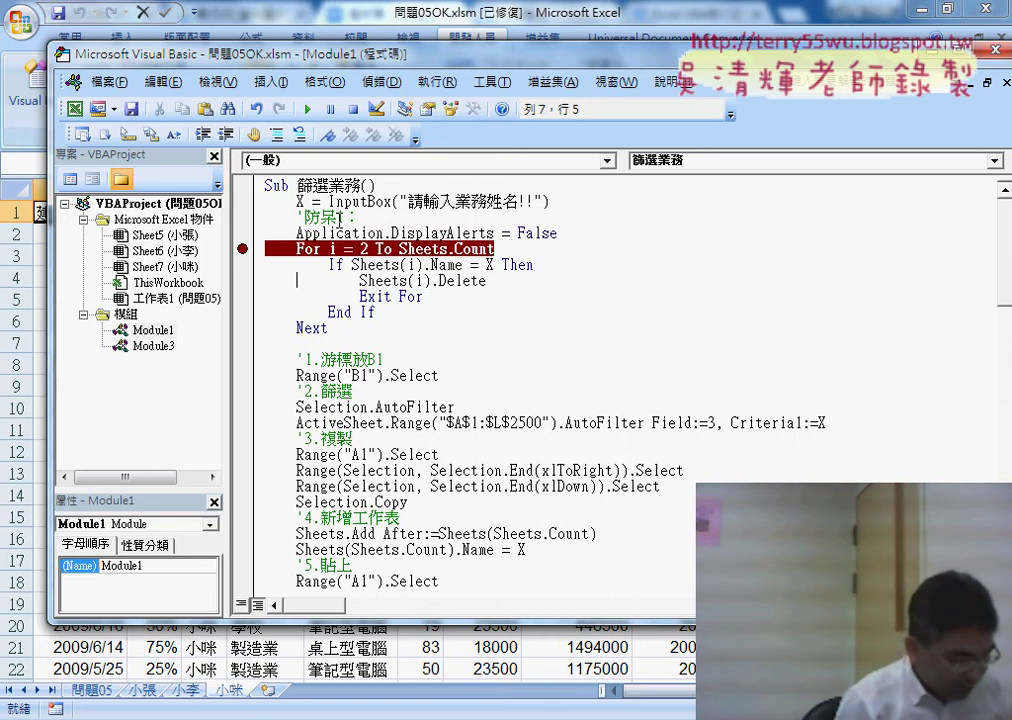
- Insert Application.DisplayAlerts = True after the Next statement
{"action": "key", "text": "Down"}
{"action": "key", "text": "Down"}
{"action": "key", "text": "Down"}
{"action": "type", "text": "application.DisplayAlerts="}
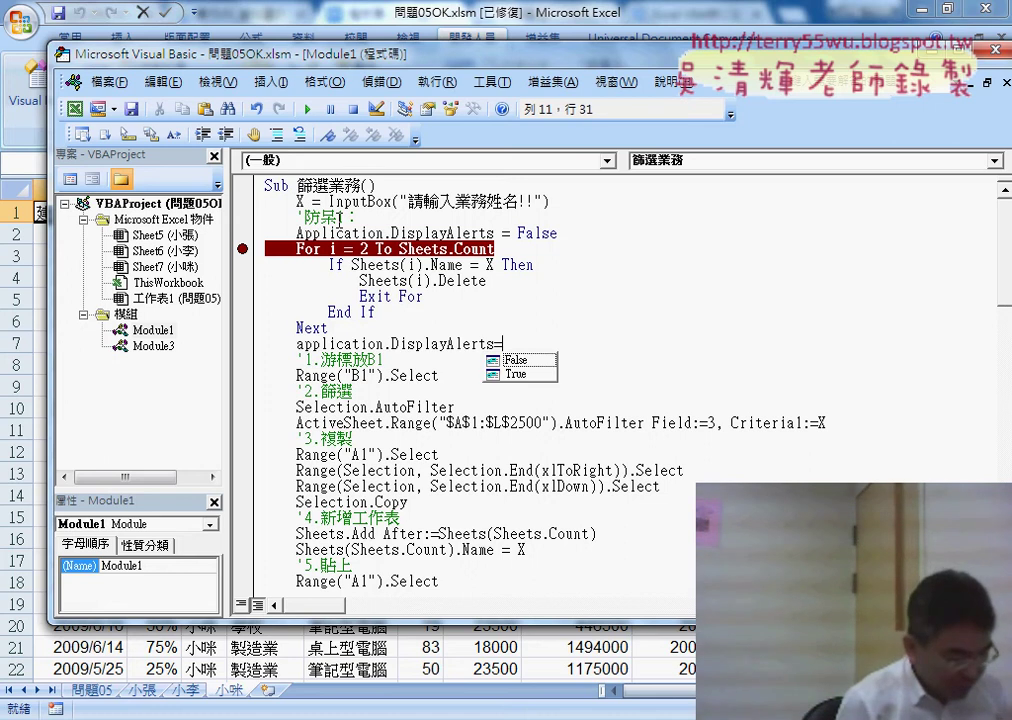
{"action": "key", "text": "Down"}
{"action": "key", "text": "space"}
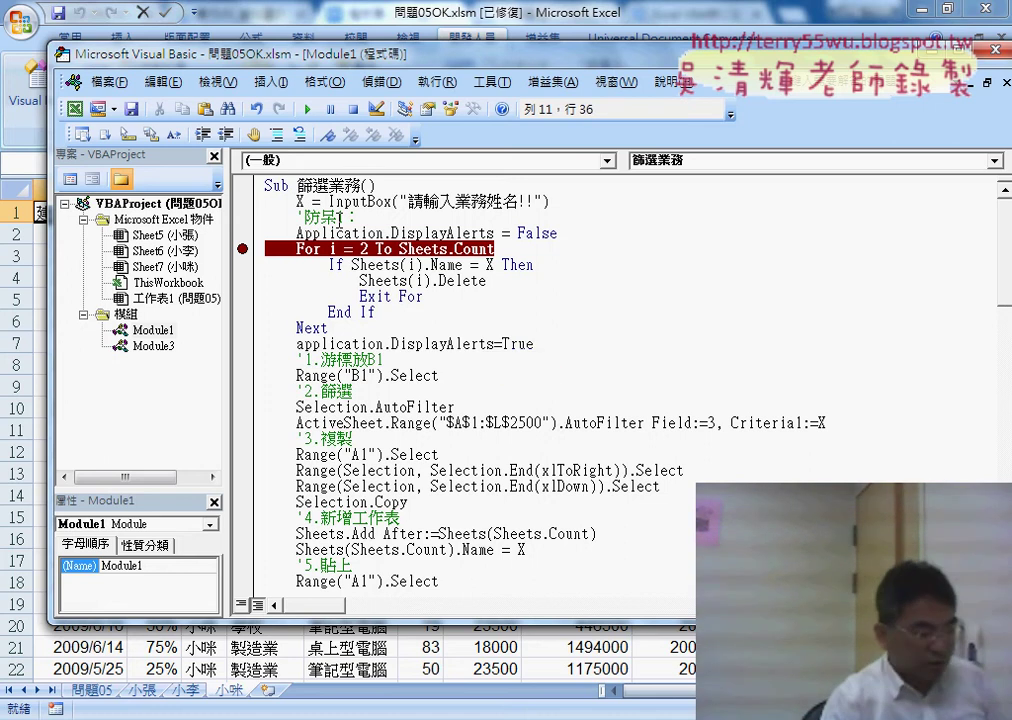
{"action": "left_click", "coordinate": [548, 327]}
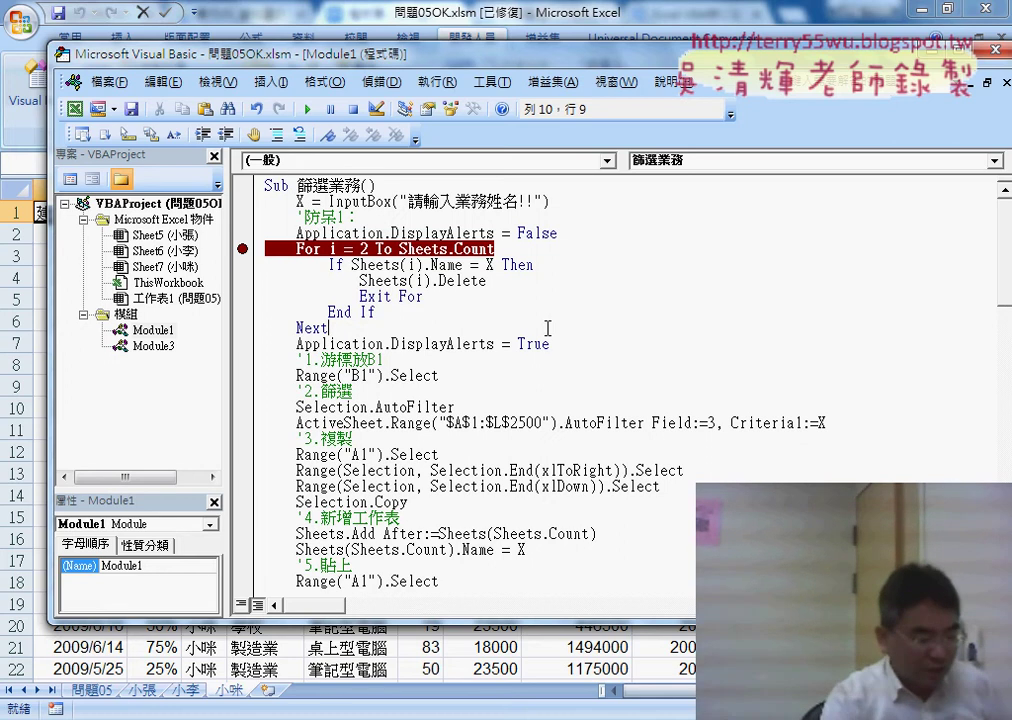
- Remove the breakpoint from the For line and return to the 防呆1 code in the notes
{"action": "left_click", "coordinate": [241, 248]}
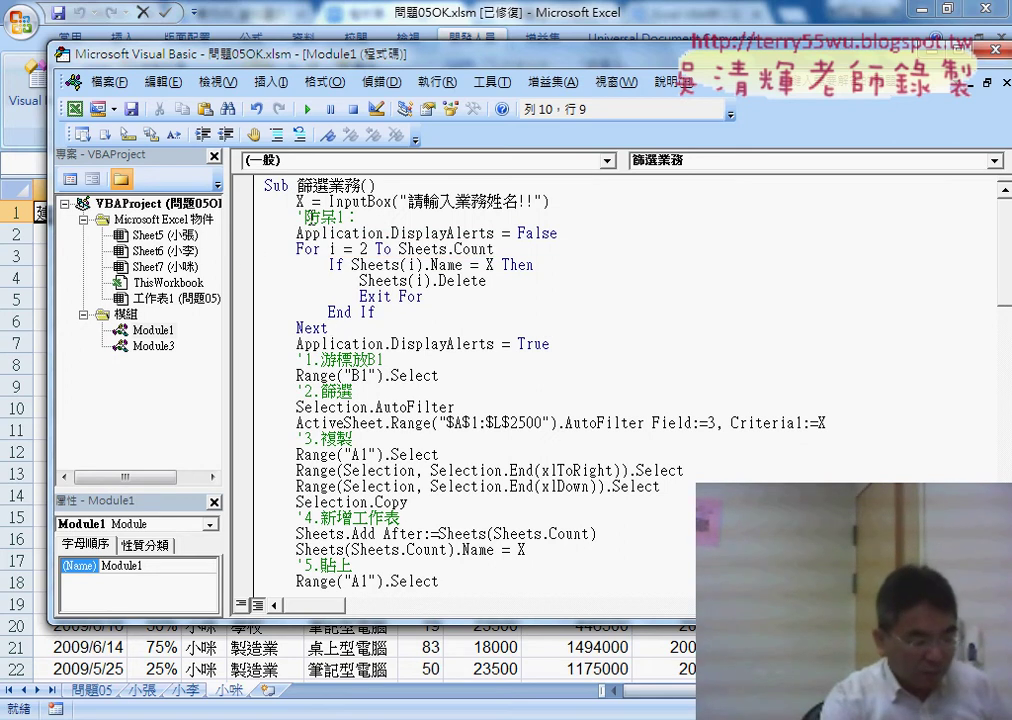
{"action": "left_click_drag", "start_coordinate": [296, 217], "coordinate": [358, 217]}
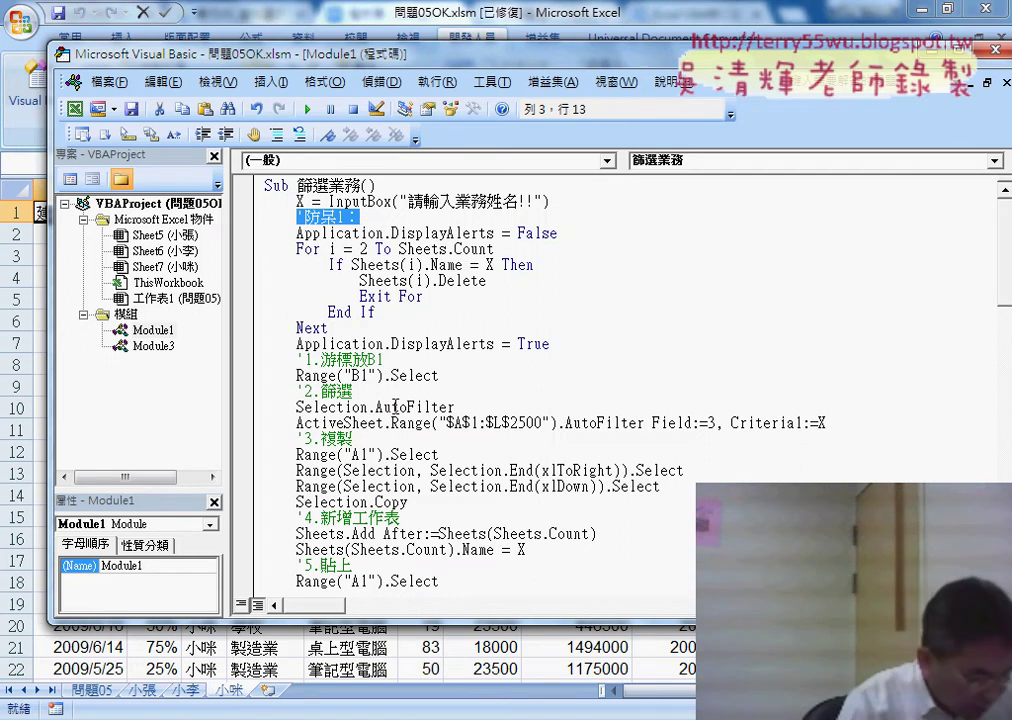
{"action": "key", "text": "alt+Tab"}
{"action": "scroll", "coordinate": [437, 580], "scroll_direction": "down", "scroll_amount": 1}
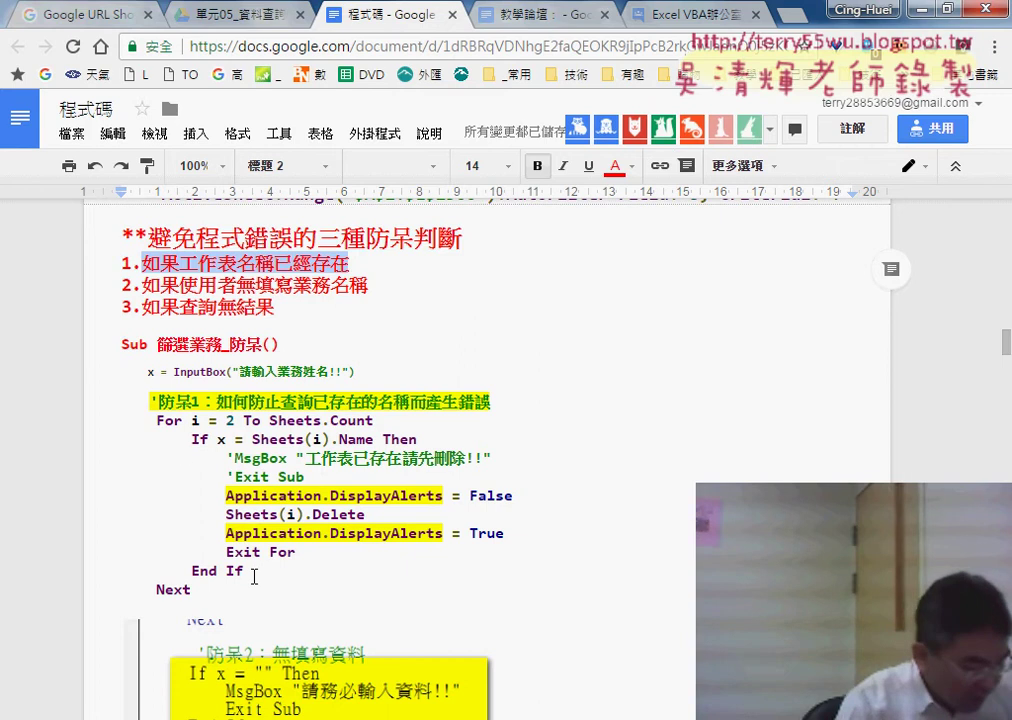
- Select the commented MsgBox line in the notes, then minimize the browser
{"action": "left_click_drag", "start_coordinate": [233, 457], "coordinate": [498, 458]}
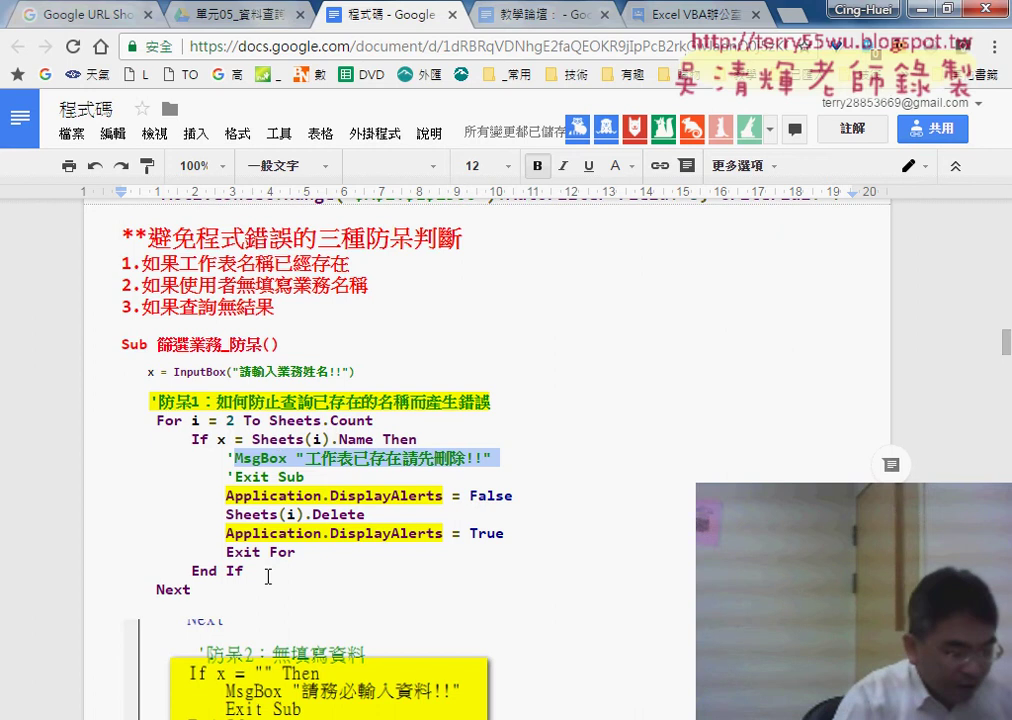
{"action": "left_click", "coordinate": [920, 14]}
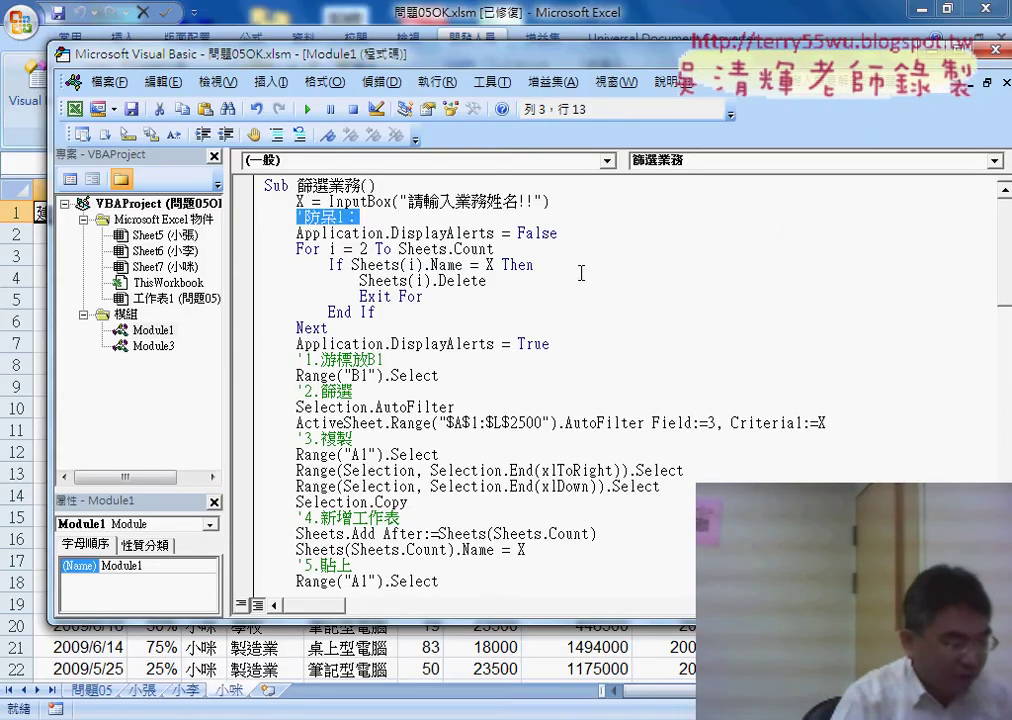
- Leave the VBA editor and go to the 問題05 sheet
{"action": "left_click", "coordinate": [503, 357]}
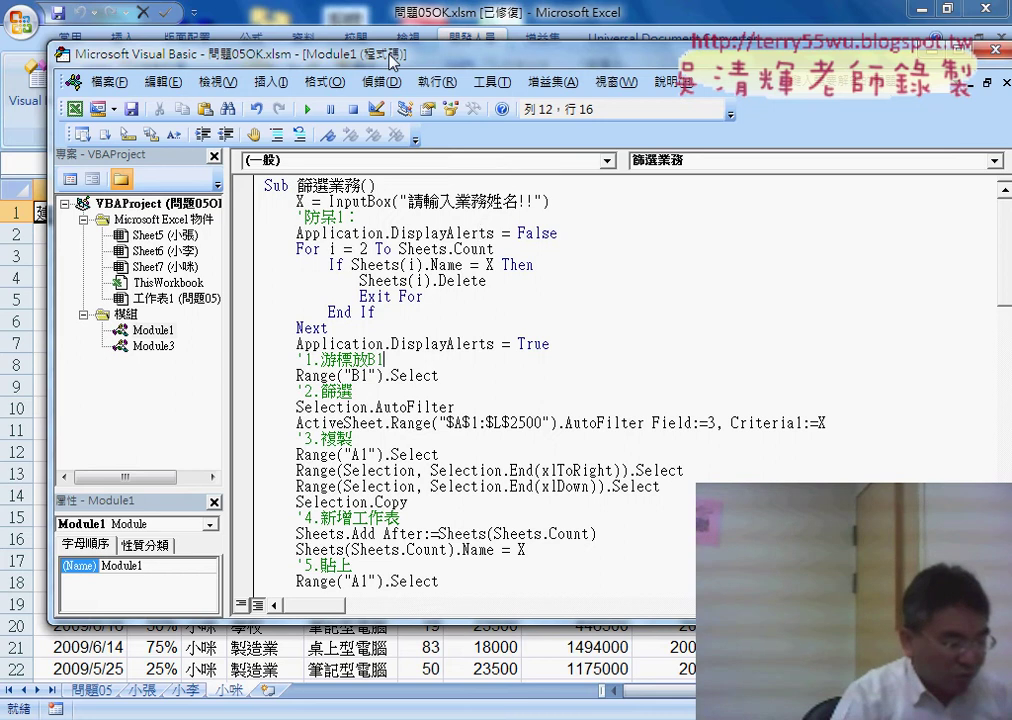
{"action": "left_click_drag", "start_coordinate": [391, 62], "coordinate": [365, 159]}
{"action": "key", "text": "alt+F11"}
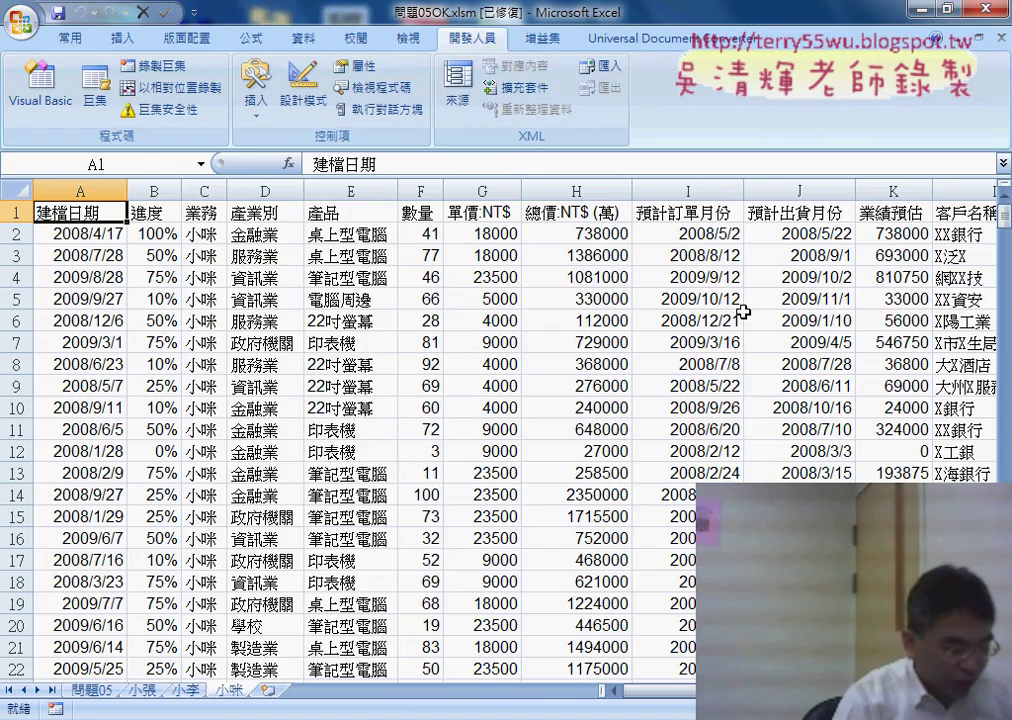
{"action": "scroll", "coordinate": [790, 470], "scroll_direction": "right", "scroll_amount": 2}
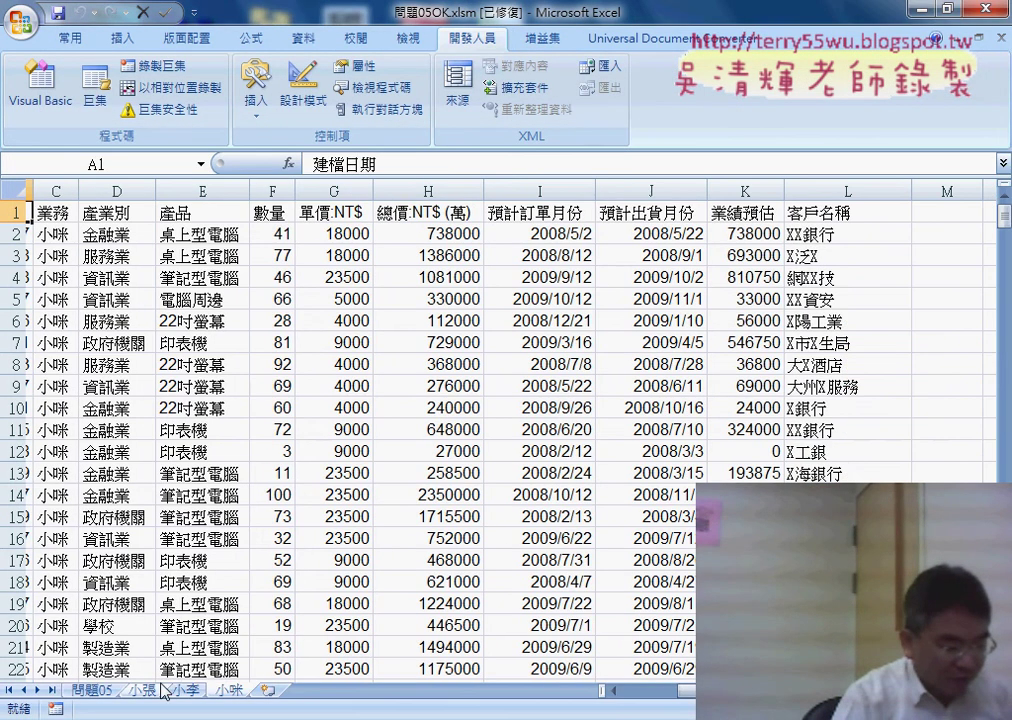
{"action": "left_click", "coordinate": [115, 690]}
- Run 篩選業務 from its button and enter 小張 as the salesperson name
{"action": "left_click", "coordinate": [911, 215]}
{"action": "type", "text": "ce"}
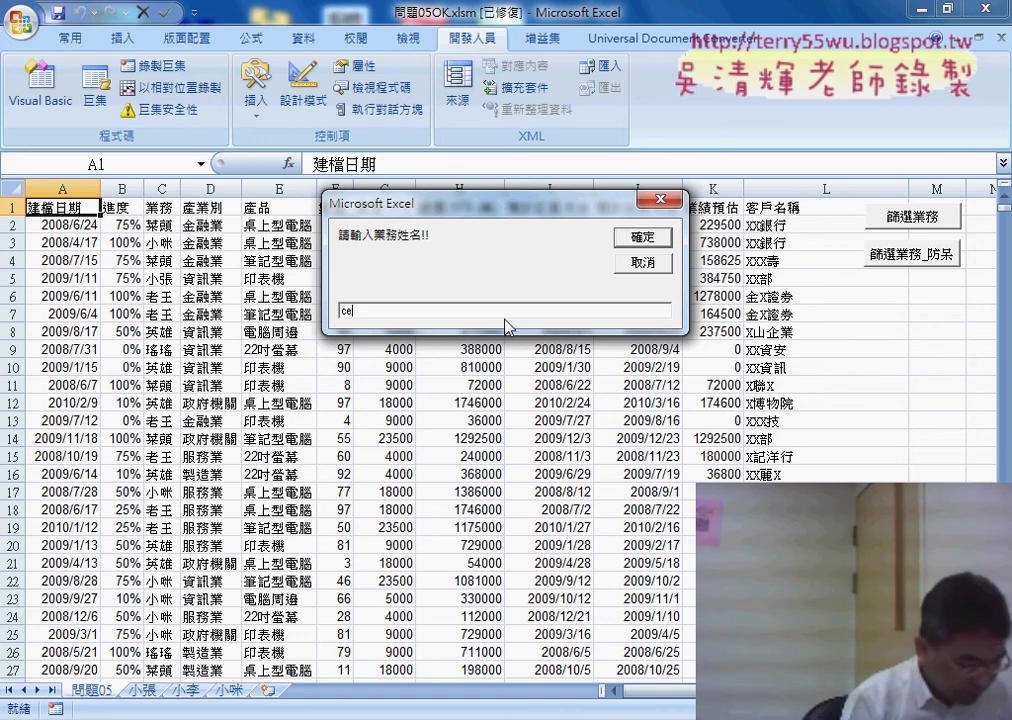
{"action": "key", "text": "BackSpace"}
{"action": "key", "text": "BackSpace"}
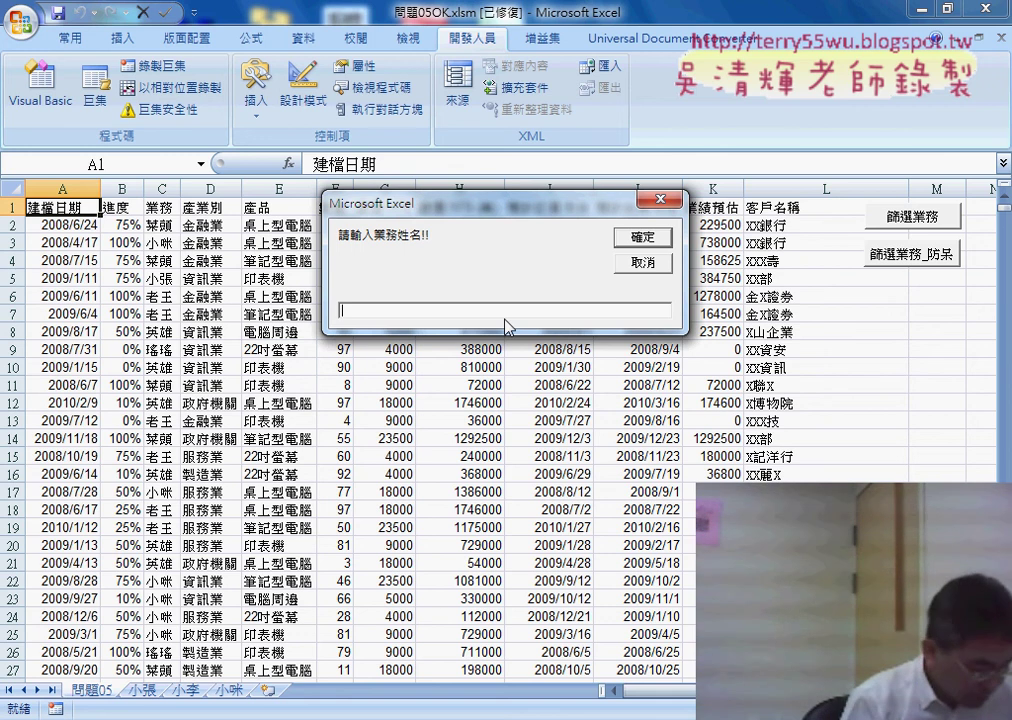
{"action": "type", "text": "小"}
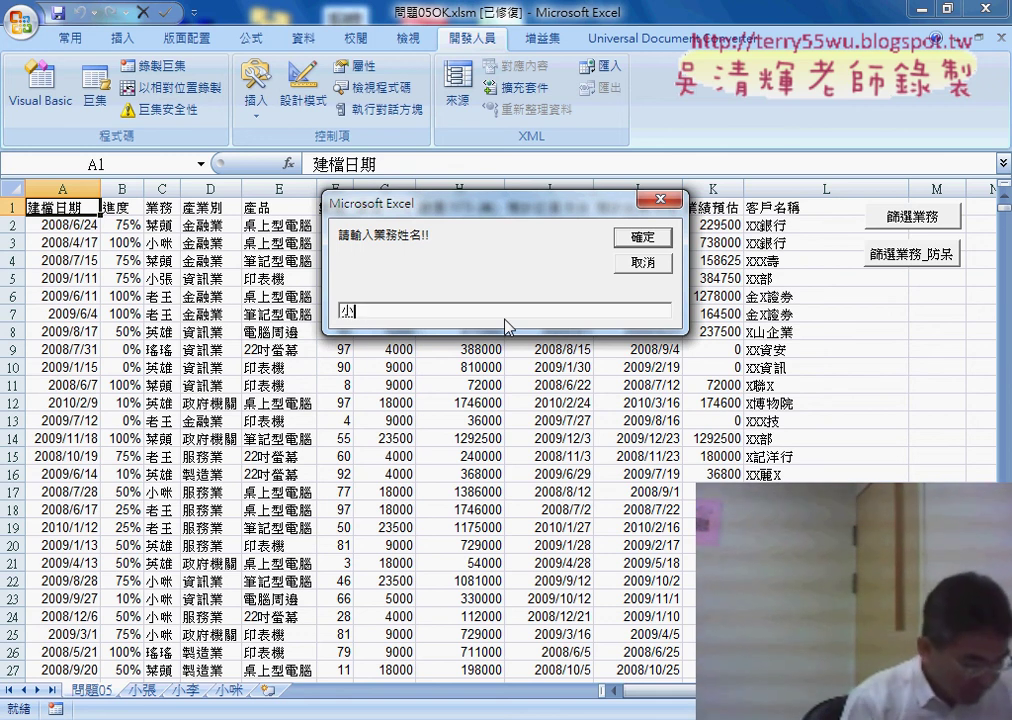
{"action": "type", "text": "張"}
{"action": "key", "text": "Return"}
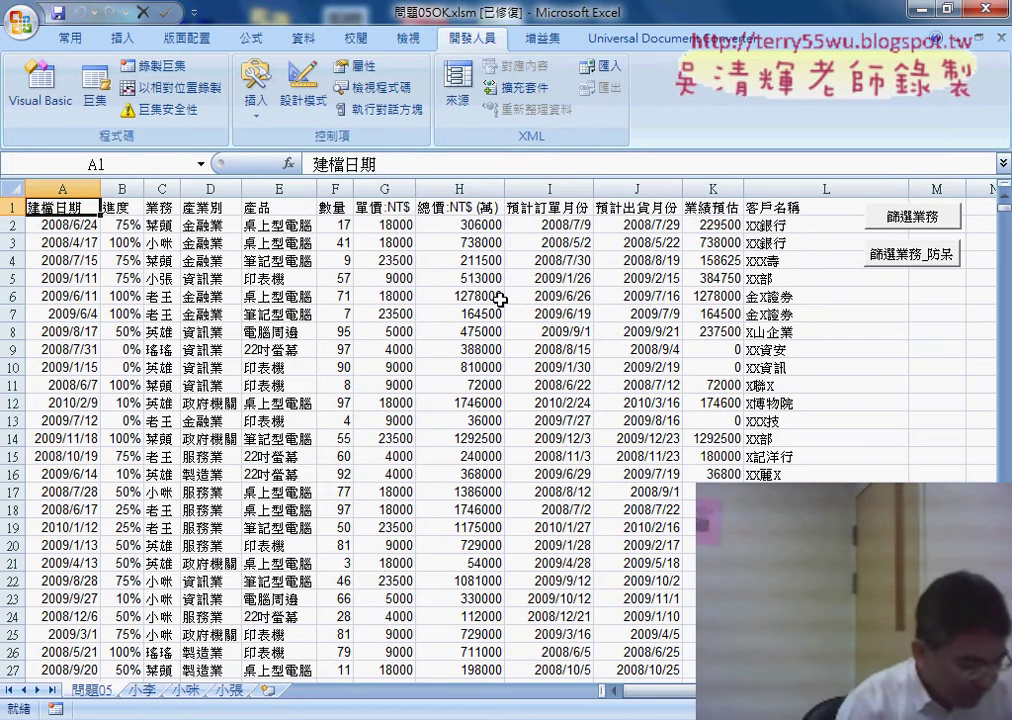